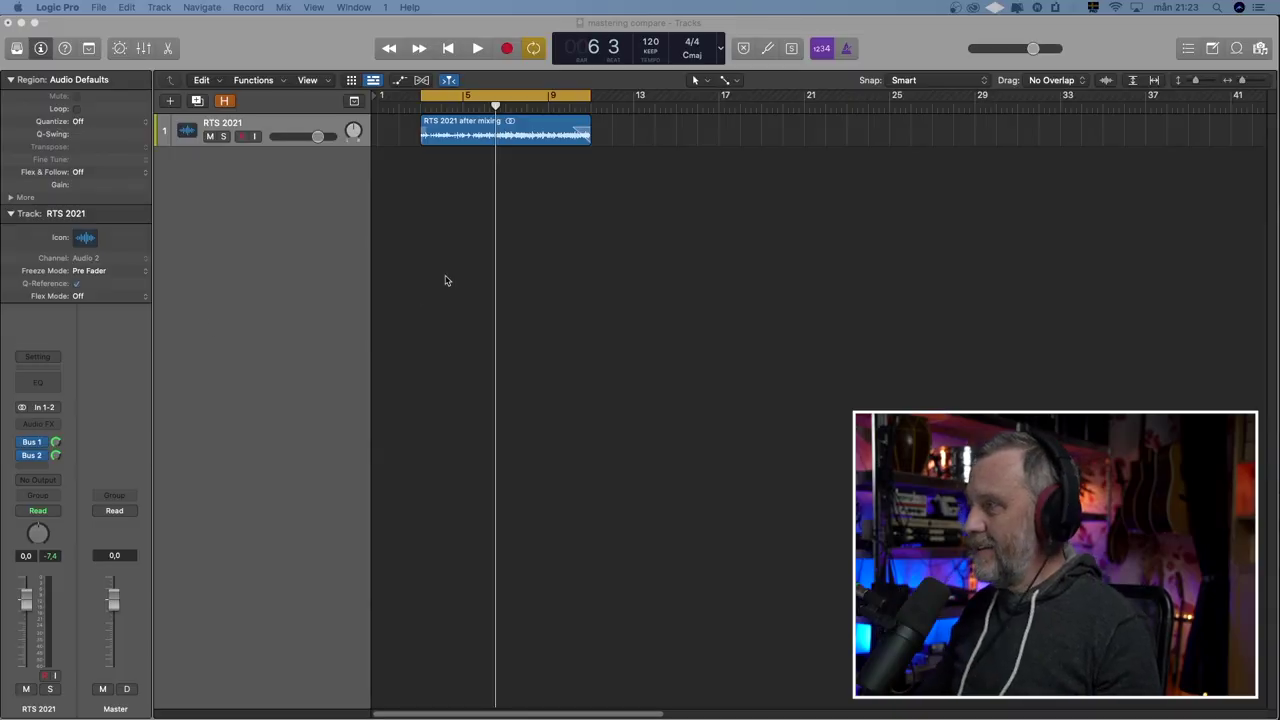
- Start playback so the song feeds the Mst 1 and Mst 2 mastering buses
key(space)
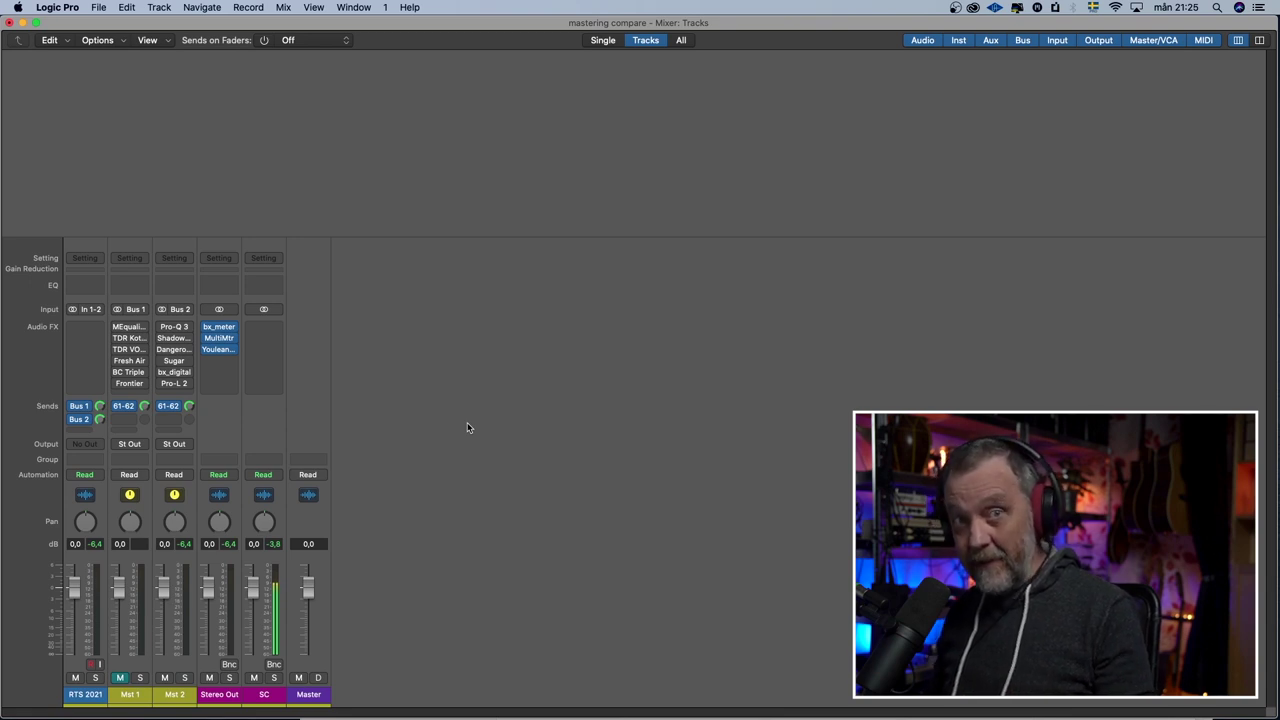
- Open Mst 2's Pro-Q 3 and play the song to review the 35 Hz low cut and 201 Hz dip
click(176, 327)
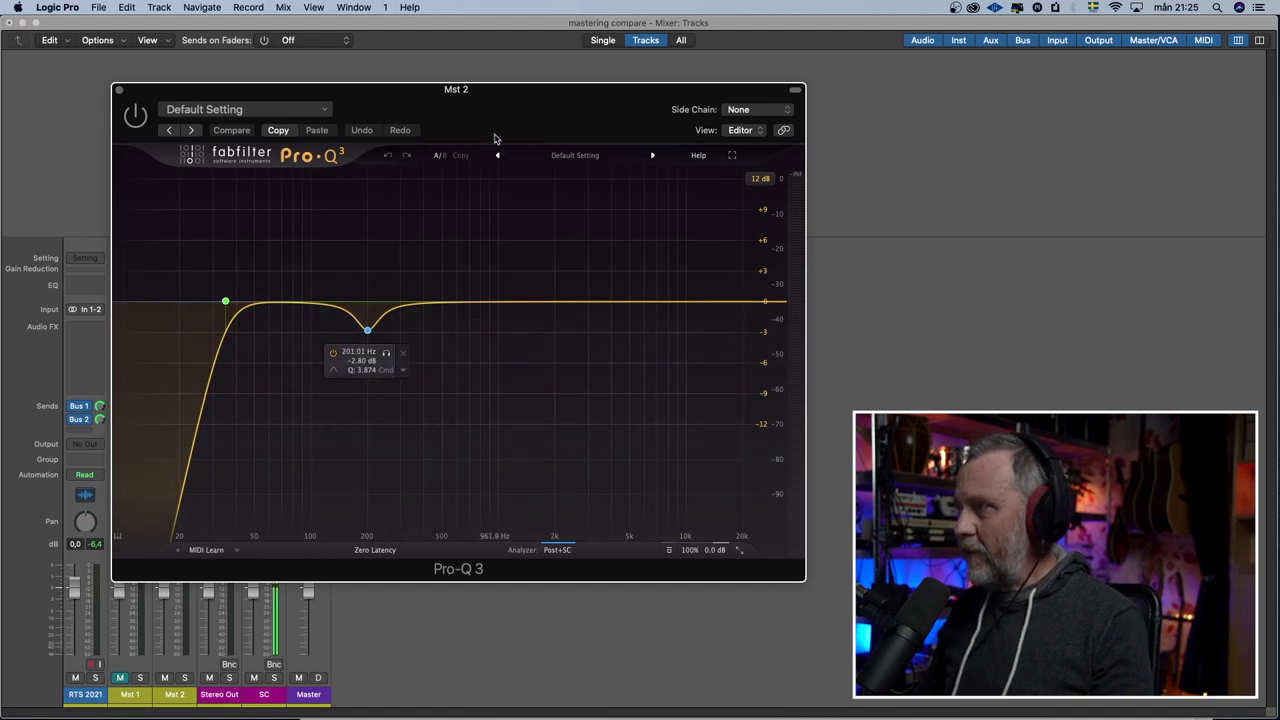
drag(480, 100, 575, 96)
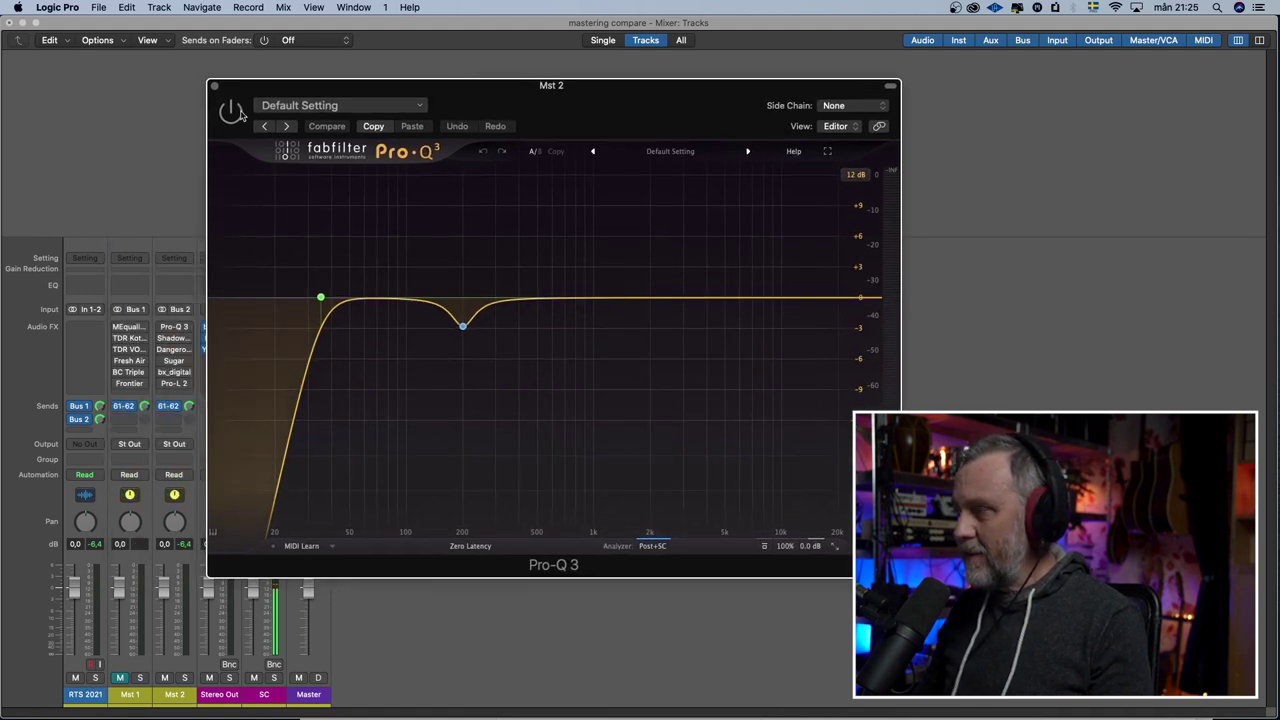
key(space)
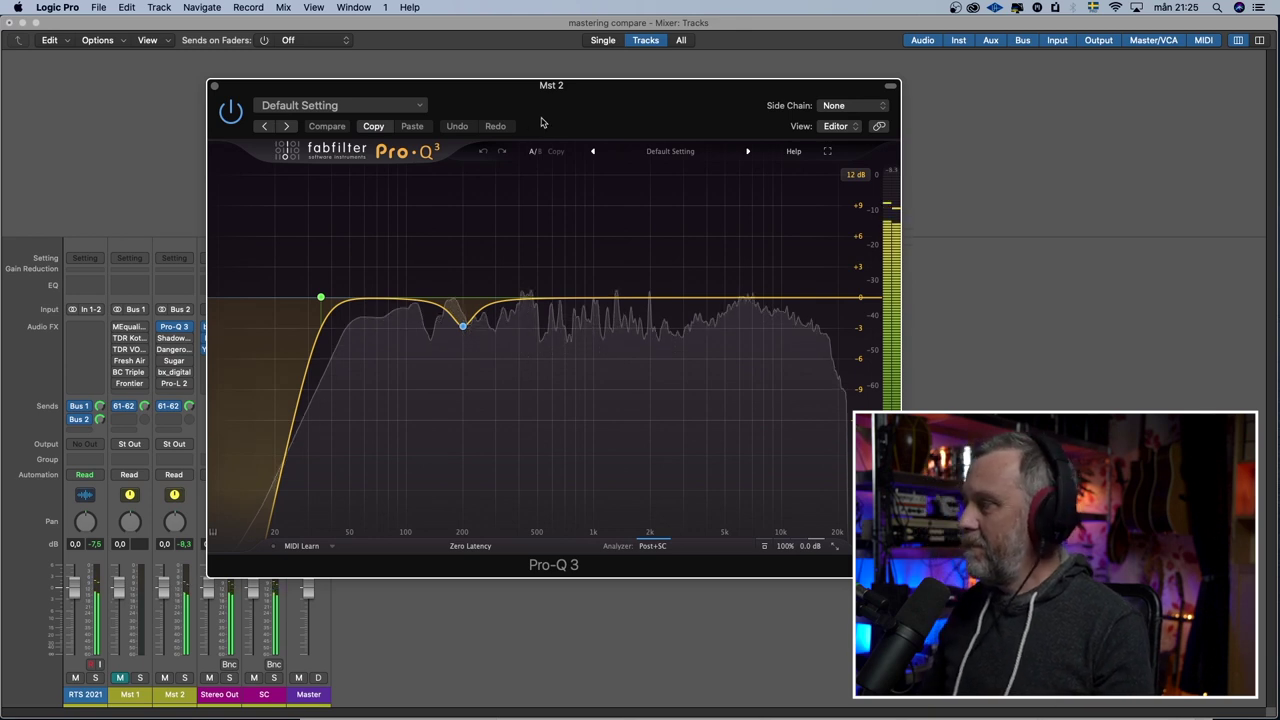
drag(541, 122, 535, 122)
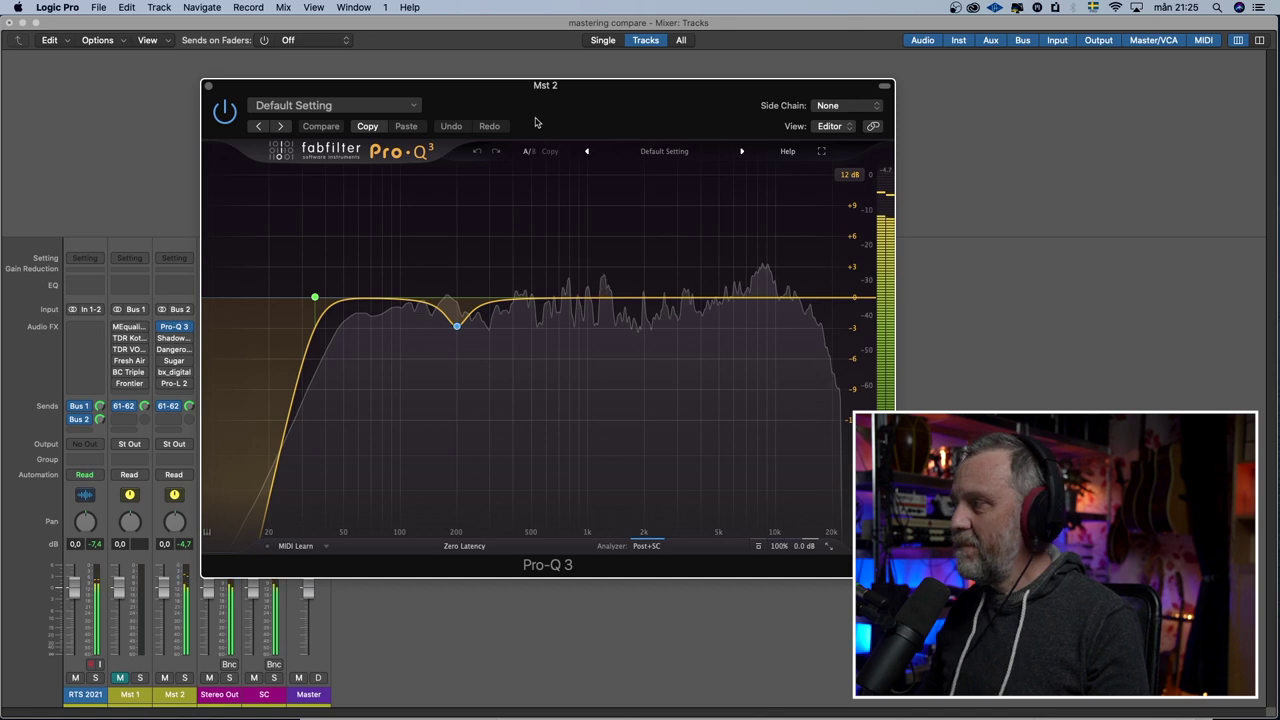
mouse_move(315, 299)
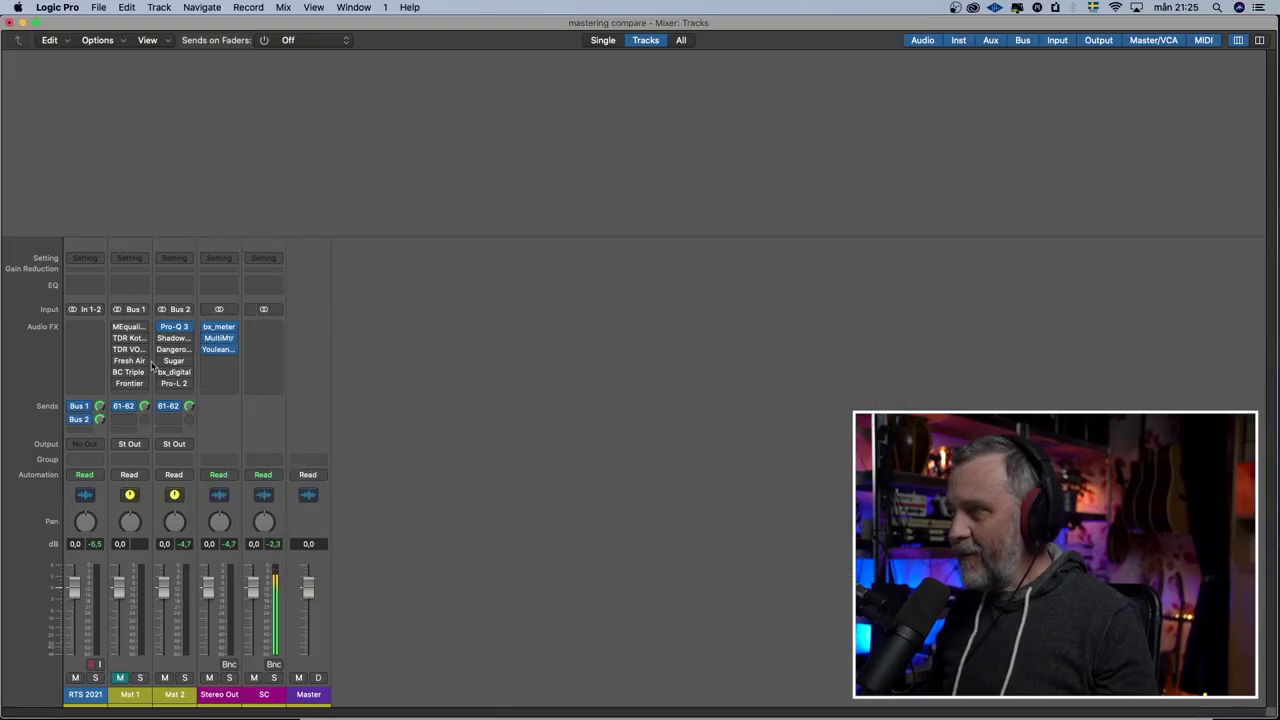
click(172, 339)
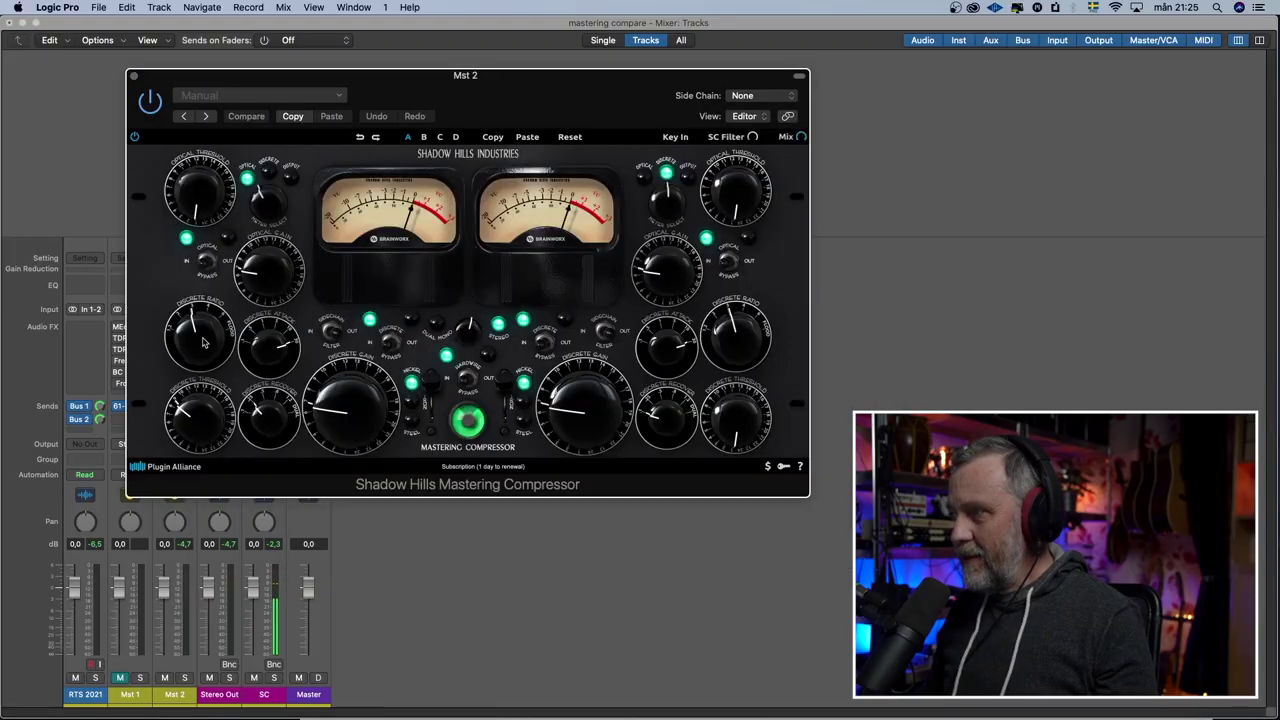
drag(559, 83, 568, 101)
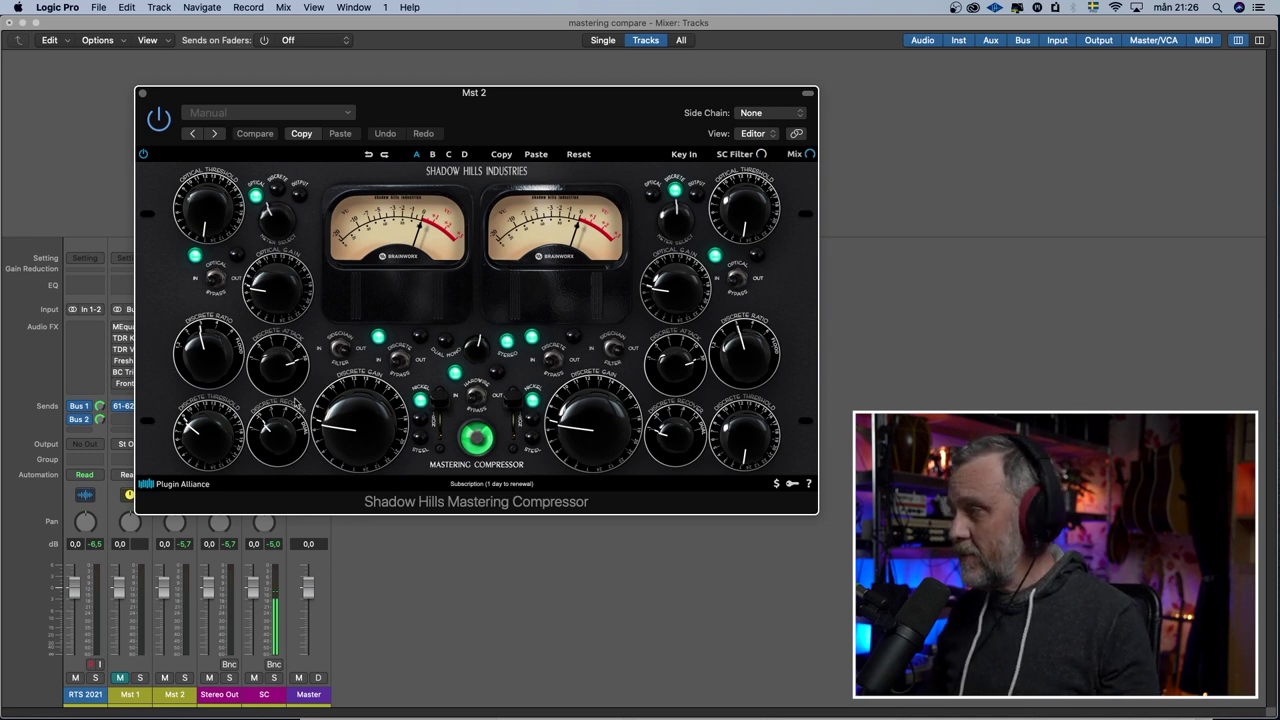
click(143, 93)
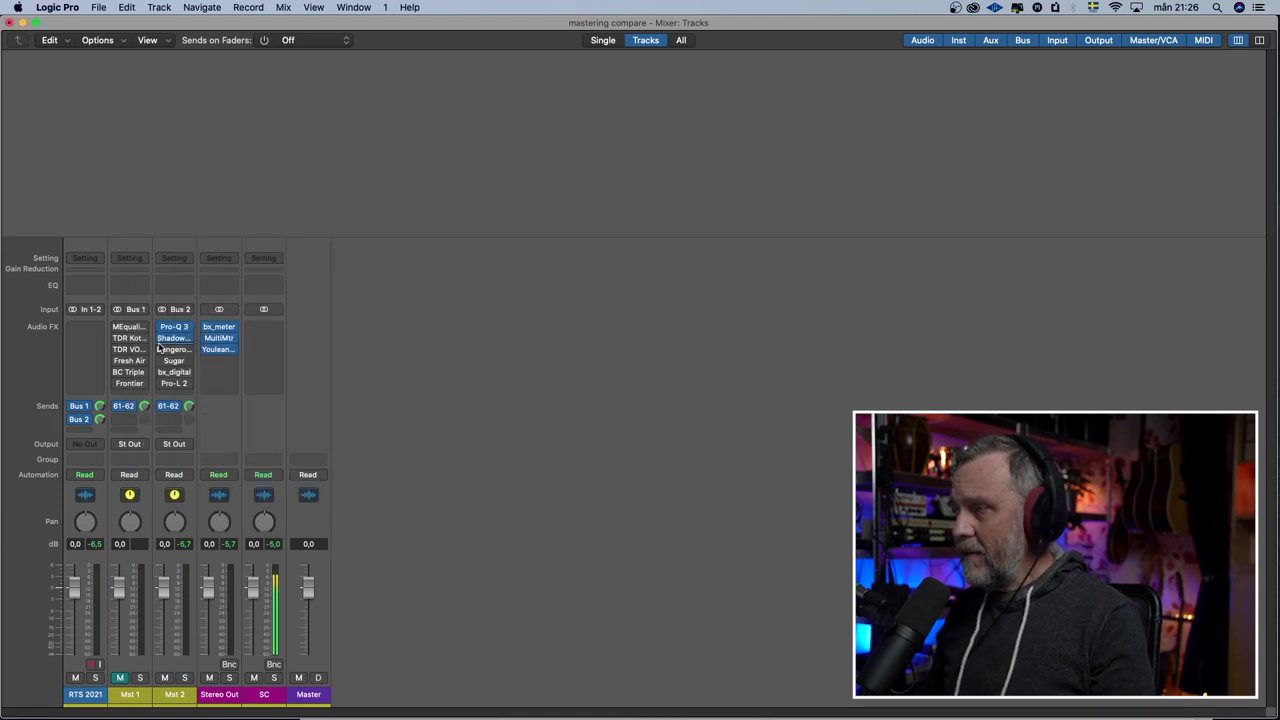
mouse_move(160, 350)
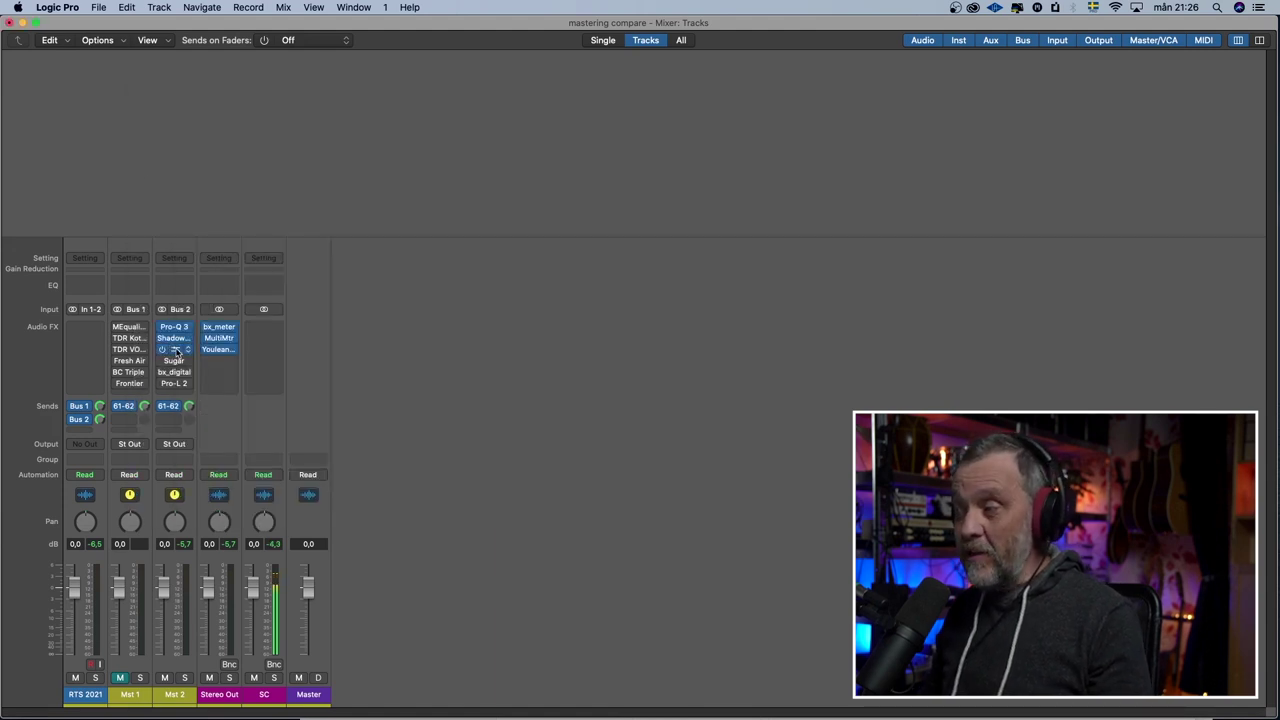
click(175, 350)
- Reposition the Dangerous BAX EQ window on Mst 2 while reviewing its settings
drag(500, 131, 487, 110)
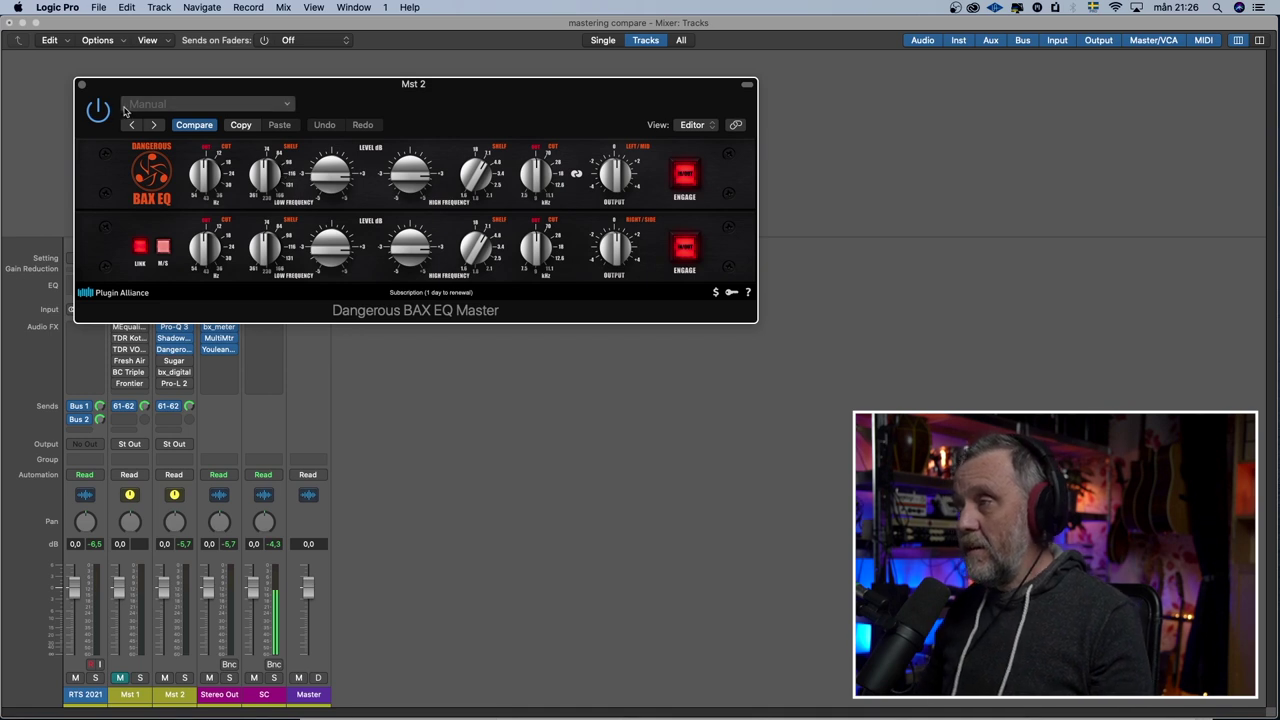
drag(331, 93, 418, 80)
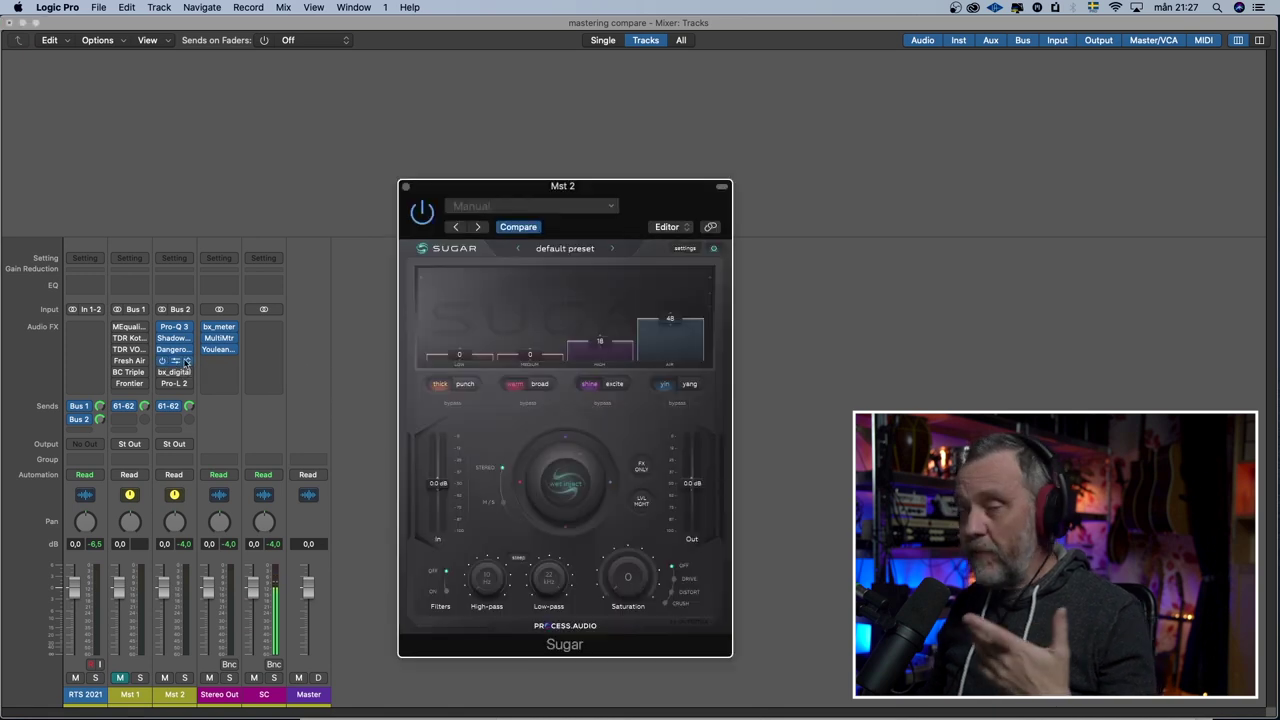
- Move the Sugar window aside to uncover the channels, then close it
drag(550, 196, 348, 93)
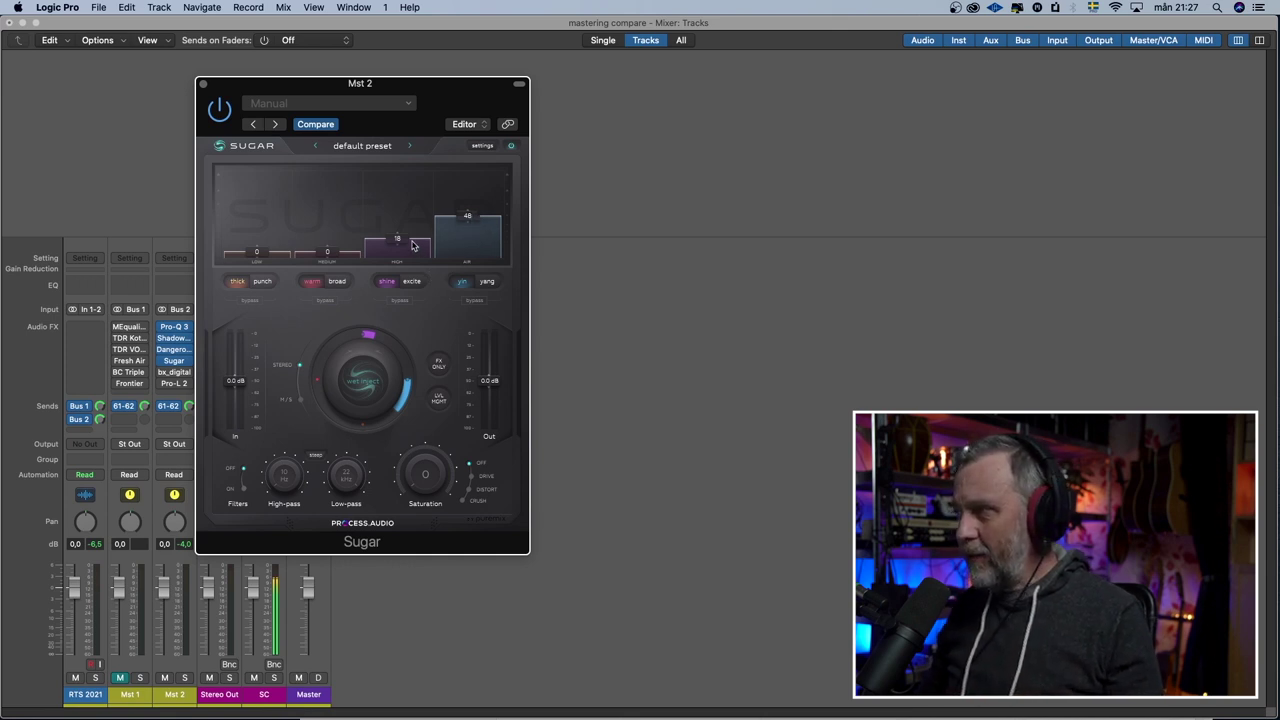
drag(451, 103, 587, 90)
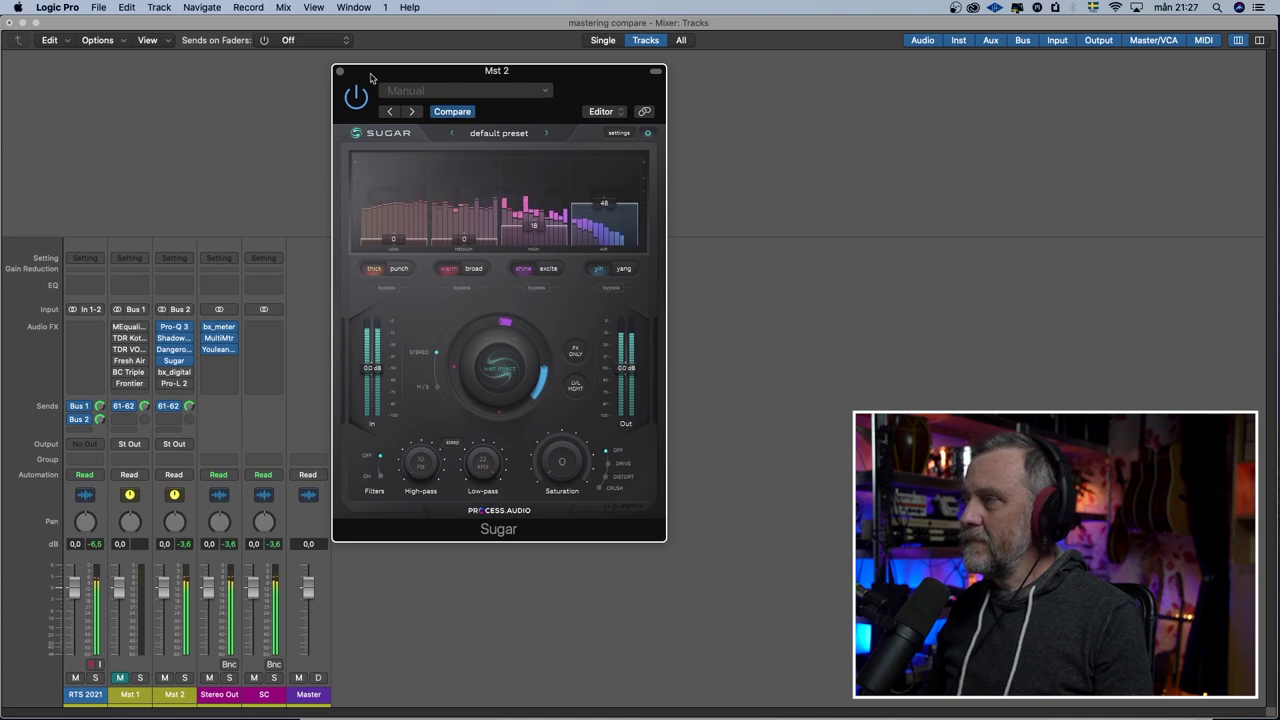
click(338, 72)
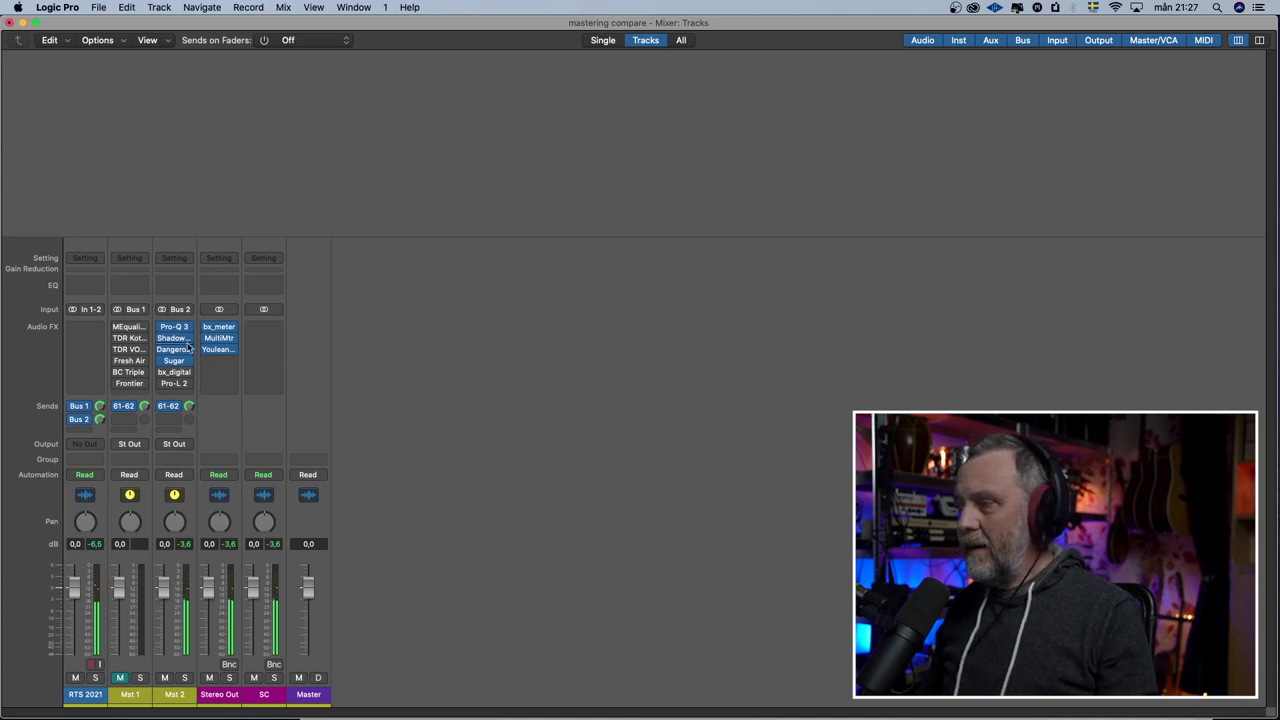
- Open Mst 2's bx_digital V3 equalizer and place its window at the top-left
mouse_move(172, 377)
click(172, 377)
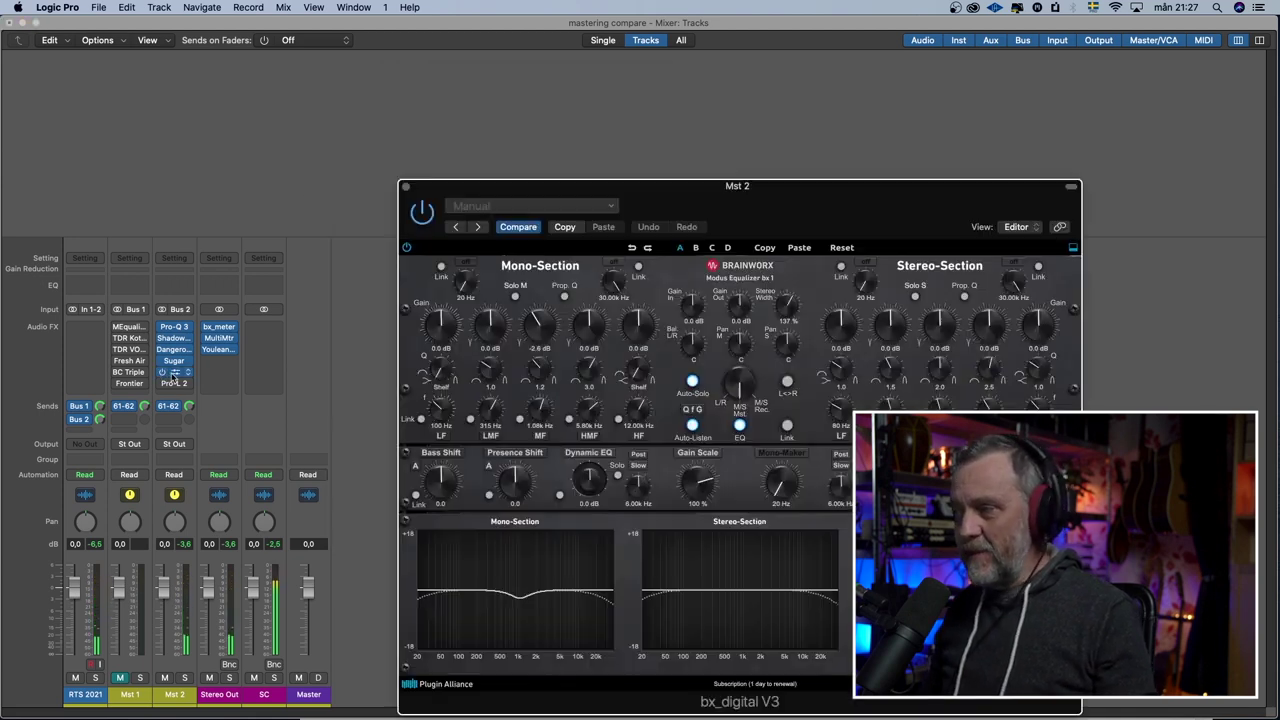
drag(769, 197, 440, 90)
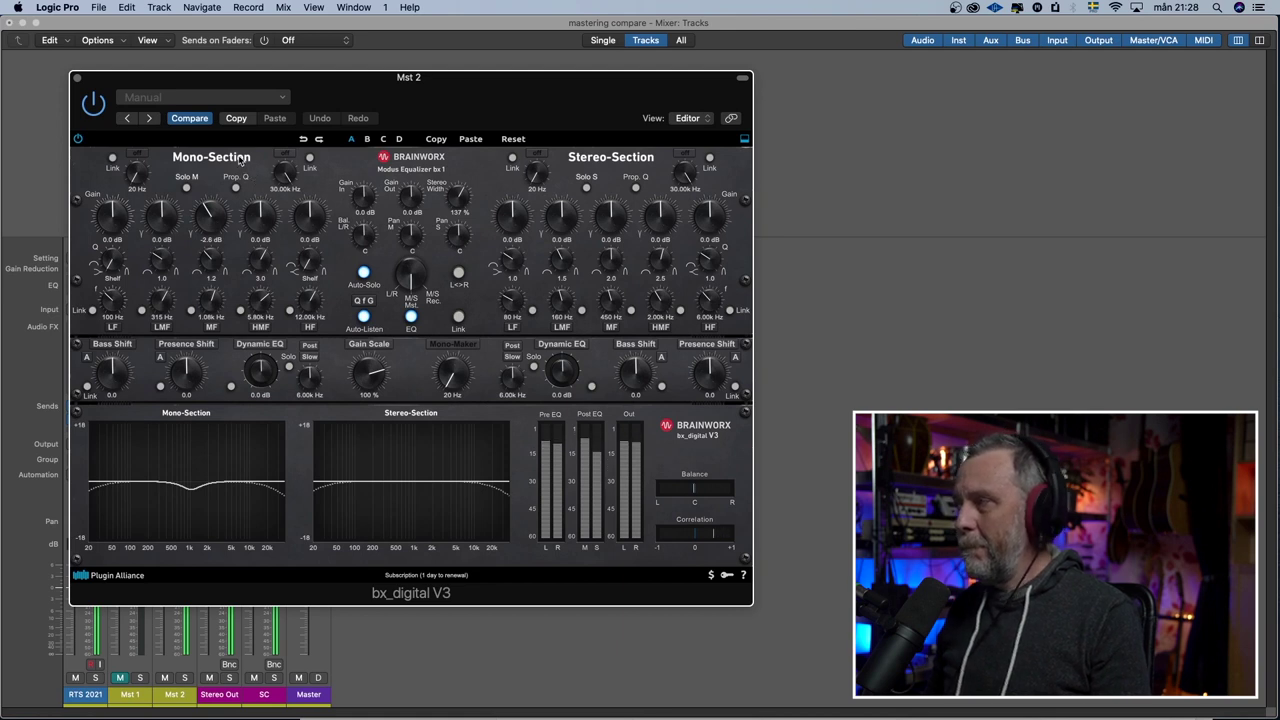
- Close bx_digital V3 and play the song through Mst 2's Pro-L 2 limiter
click(77, 78)
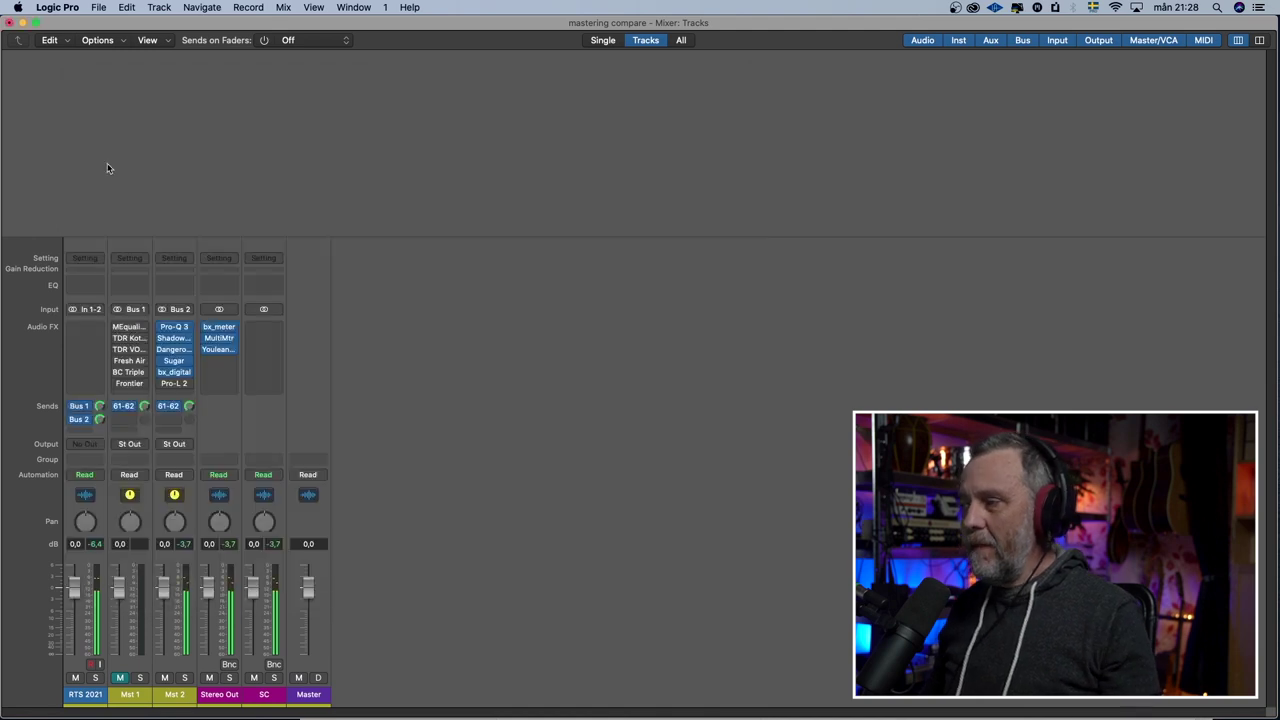
mouse_move(167, 368)
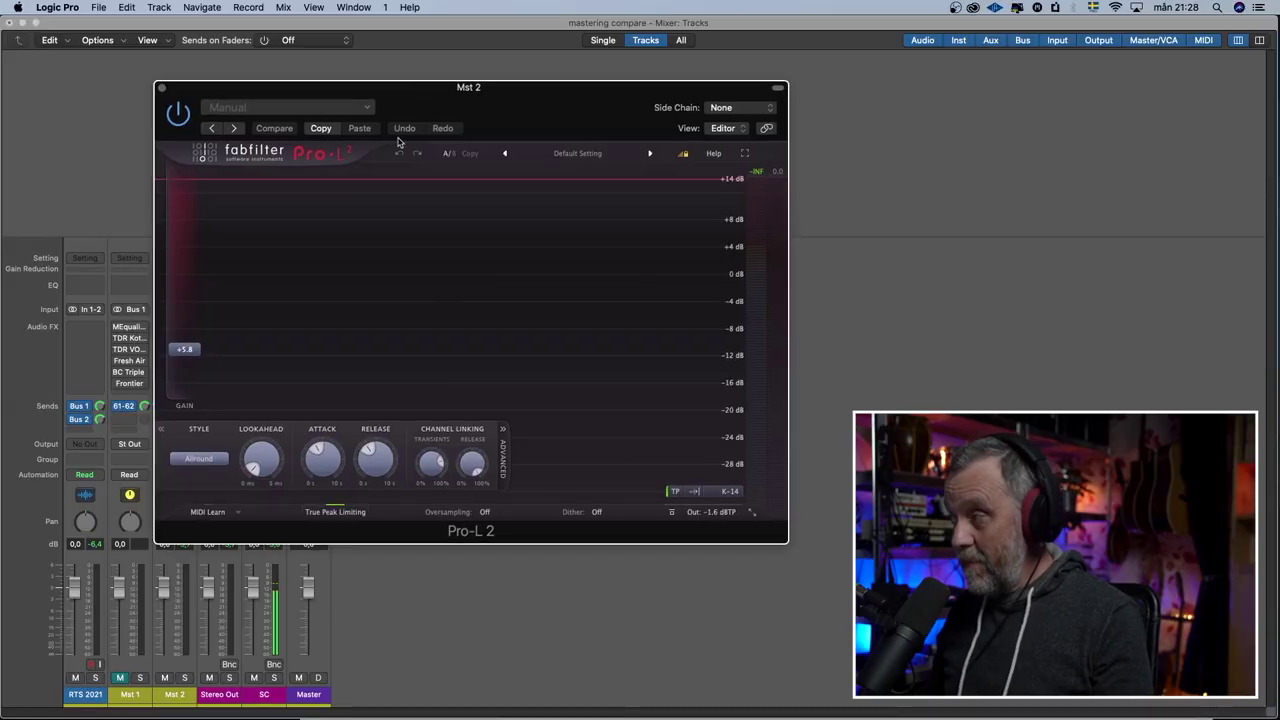
key(space)
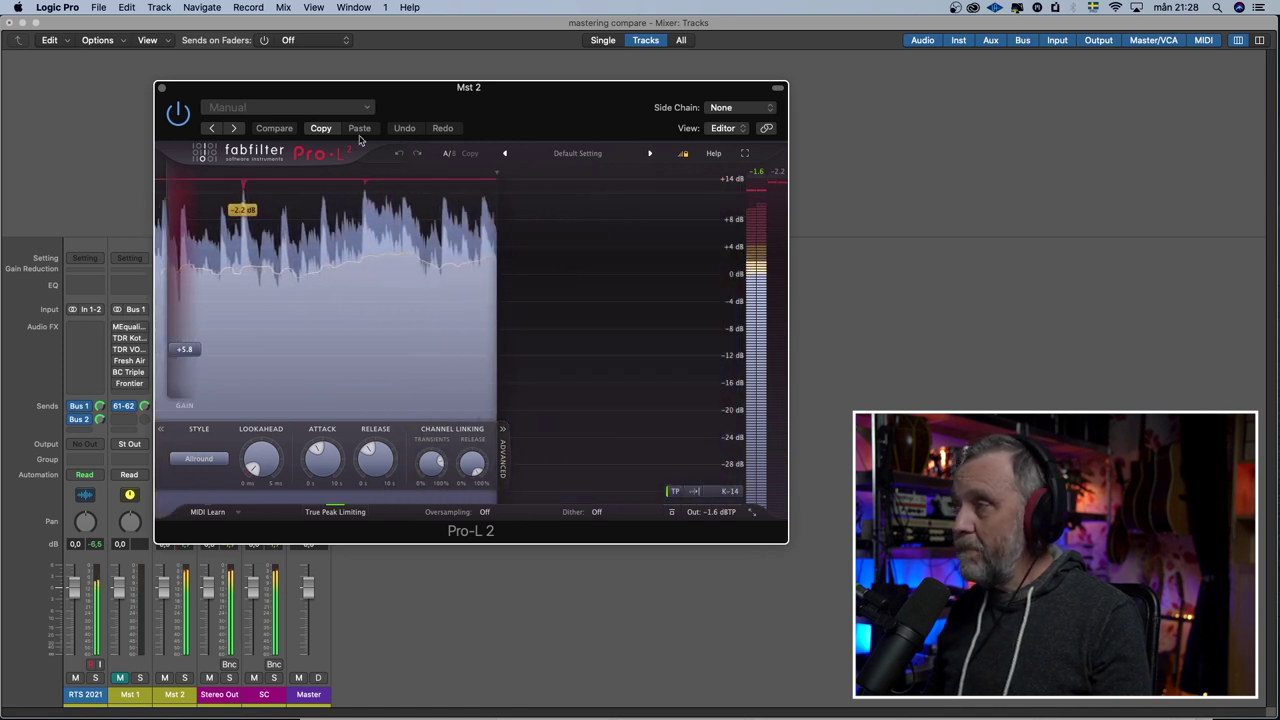
click(161, 88)
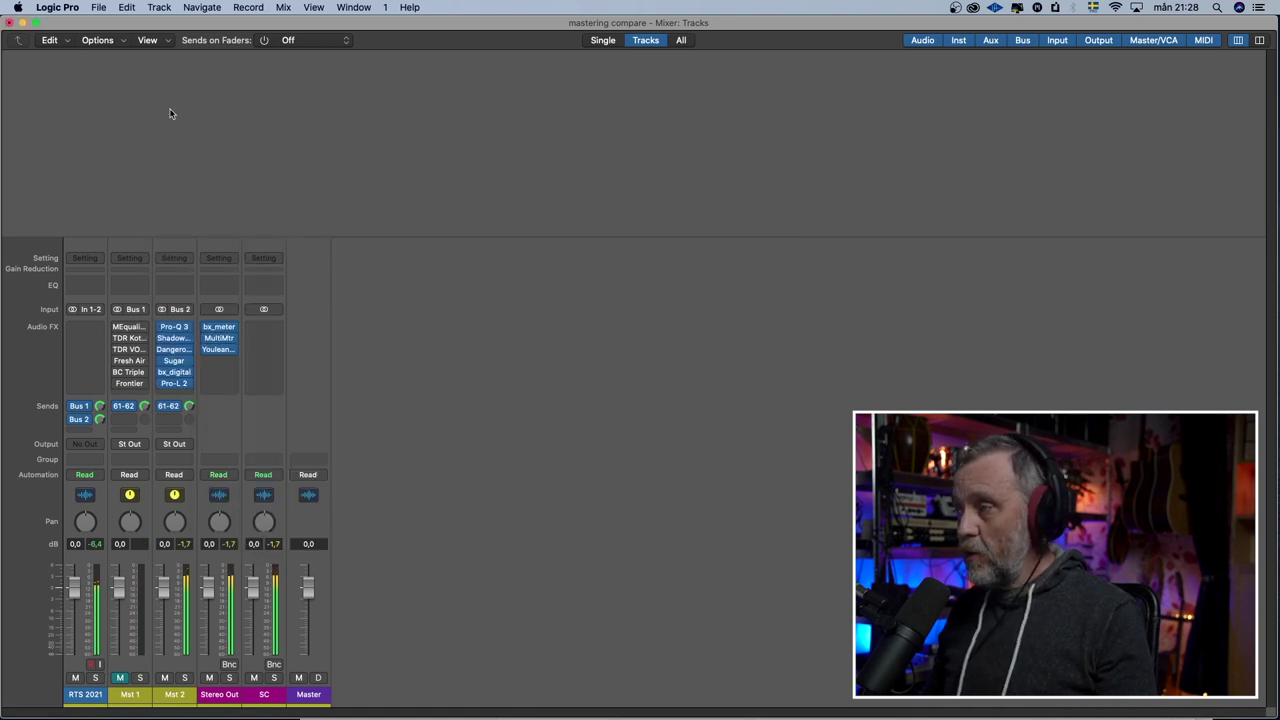
drag(162, 327, 161, 375)
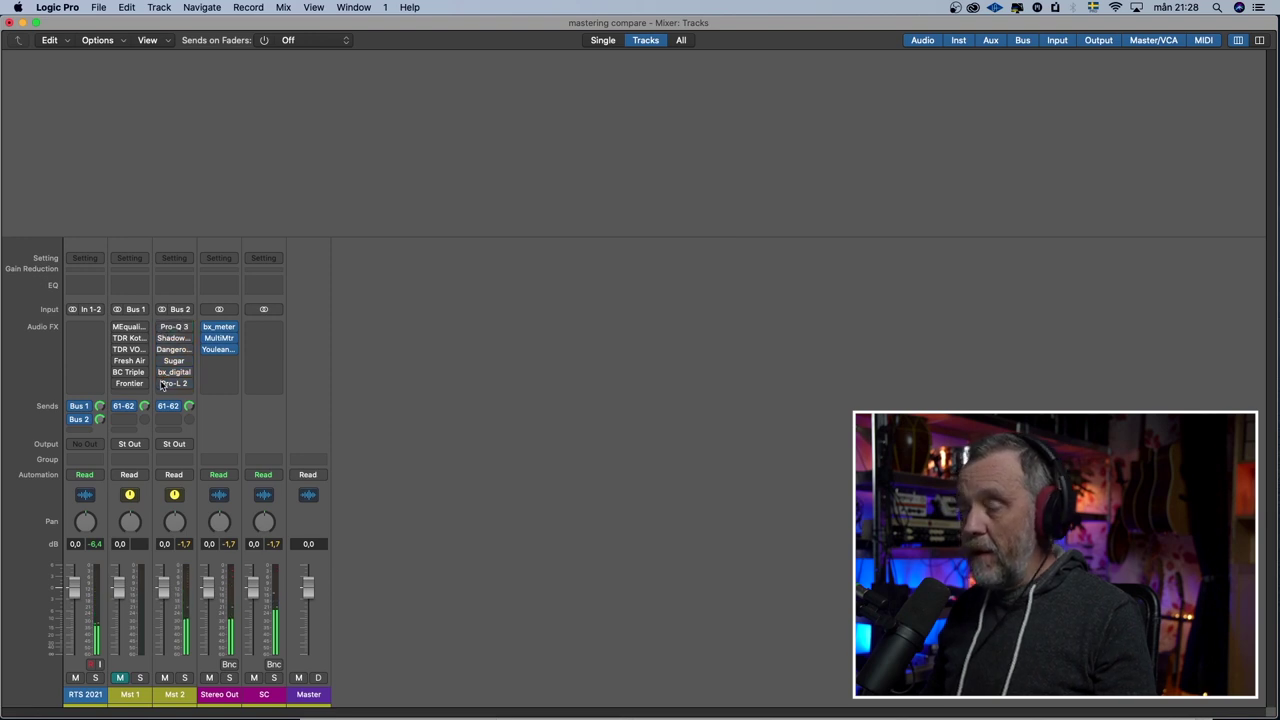
click(161, 384)
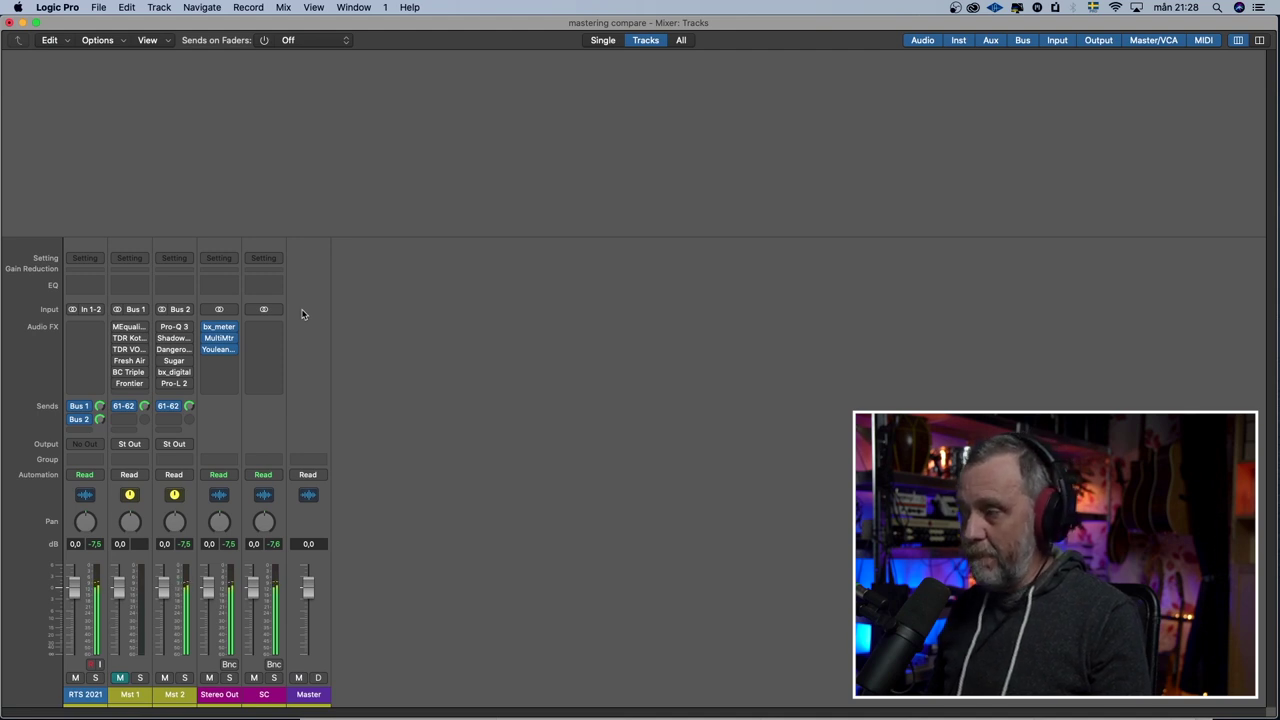
drag(162, 327, 163, 388)
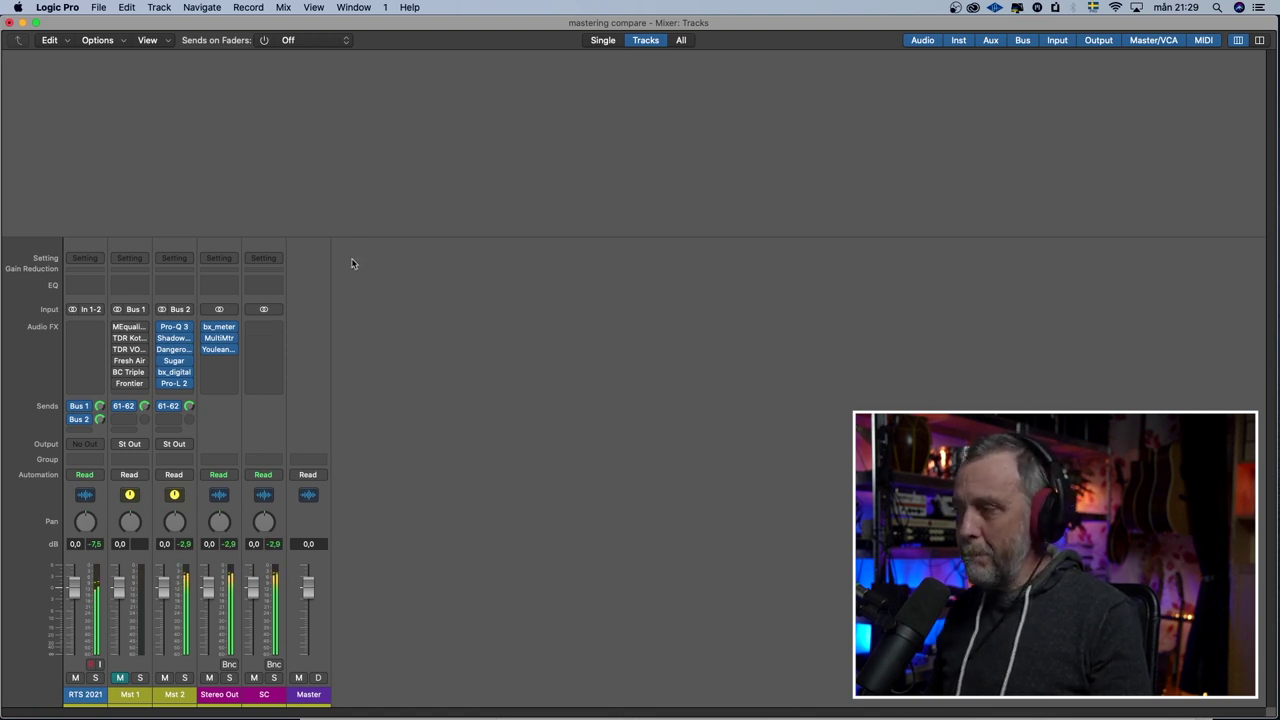
mouse_move(163, 329)
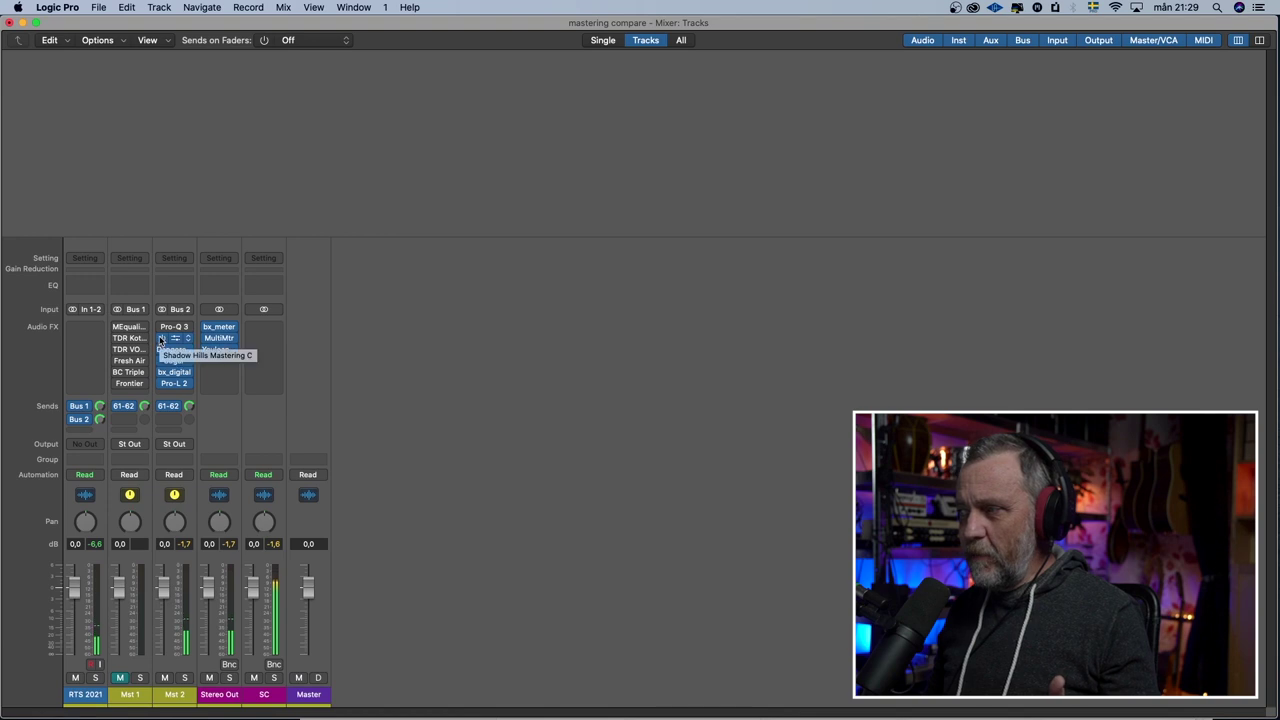
- Re-enable all of Mst 1's bypassed inserts, from MEqualizer down to Frontier
click(162, 327)
click(162, 338)
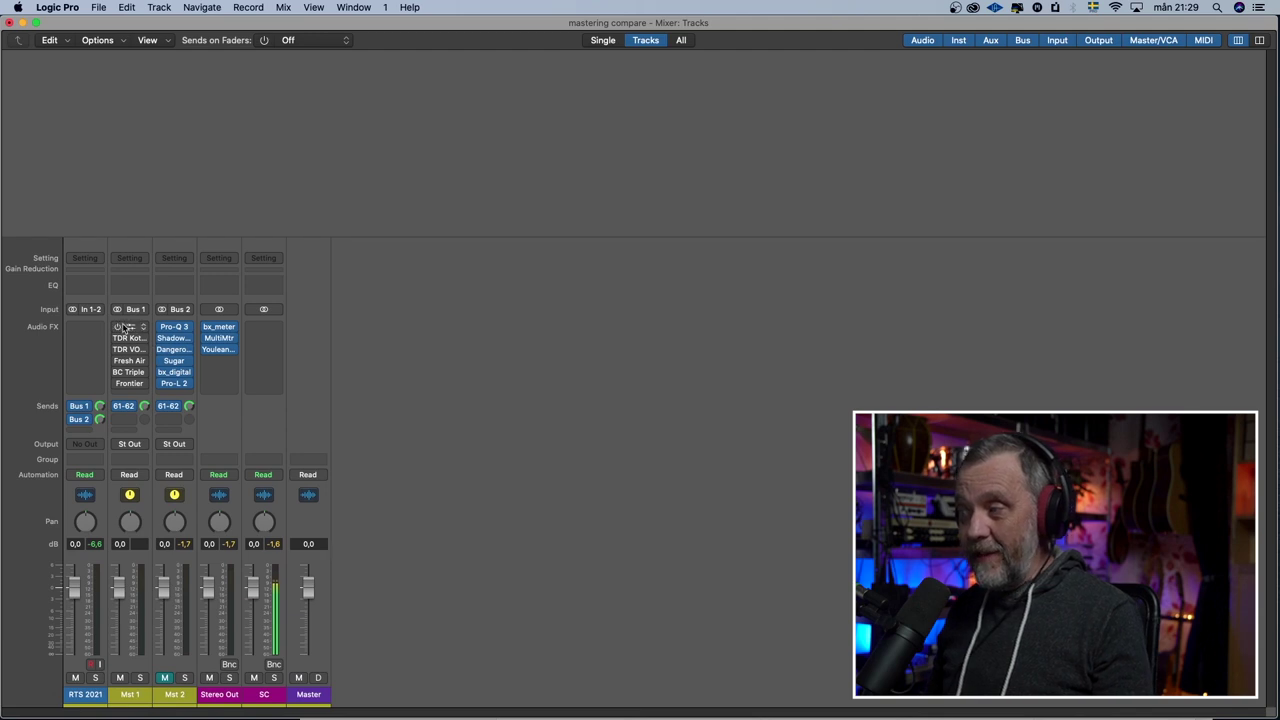
click(117, 327)
drag(117, 338, 117, 384)
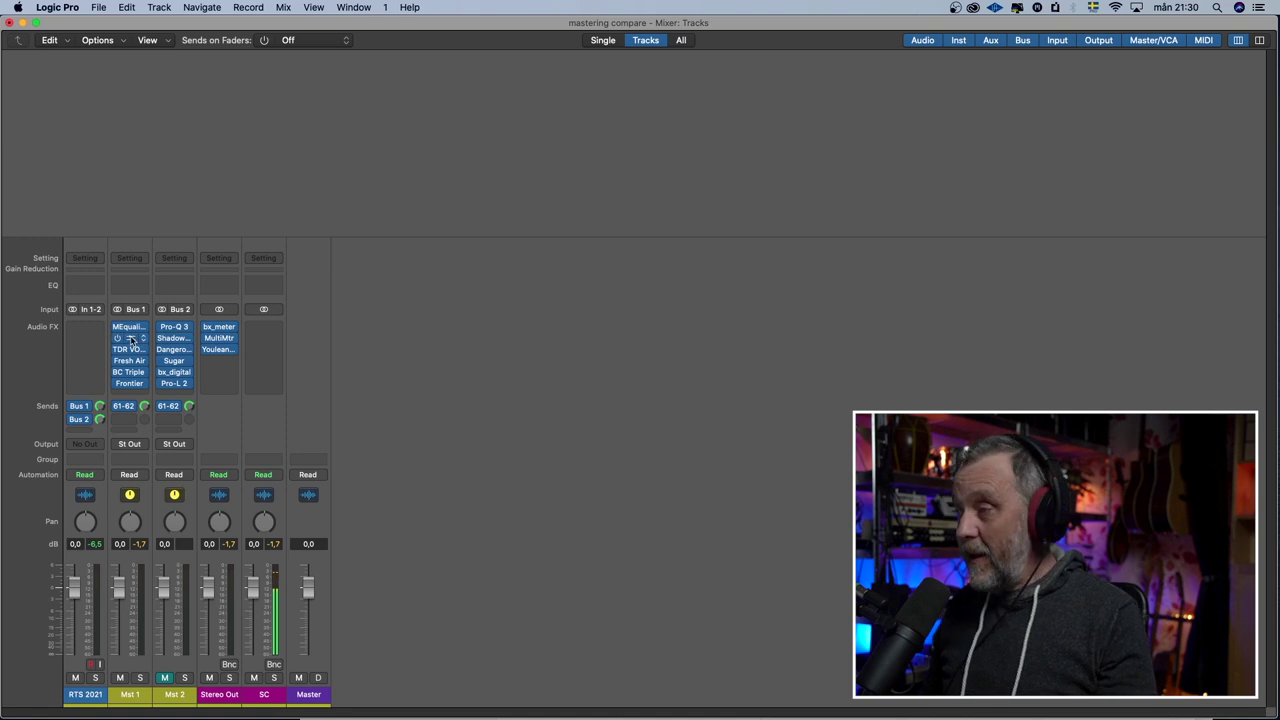
- Inspect Mst 1's MEqualizer, TDR Kotelnikov and TDR VOS SlickEQ plugin windows in turn
click(128, 327)
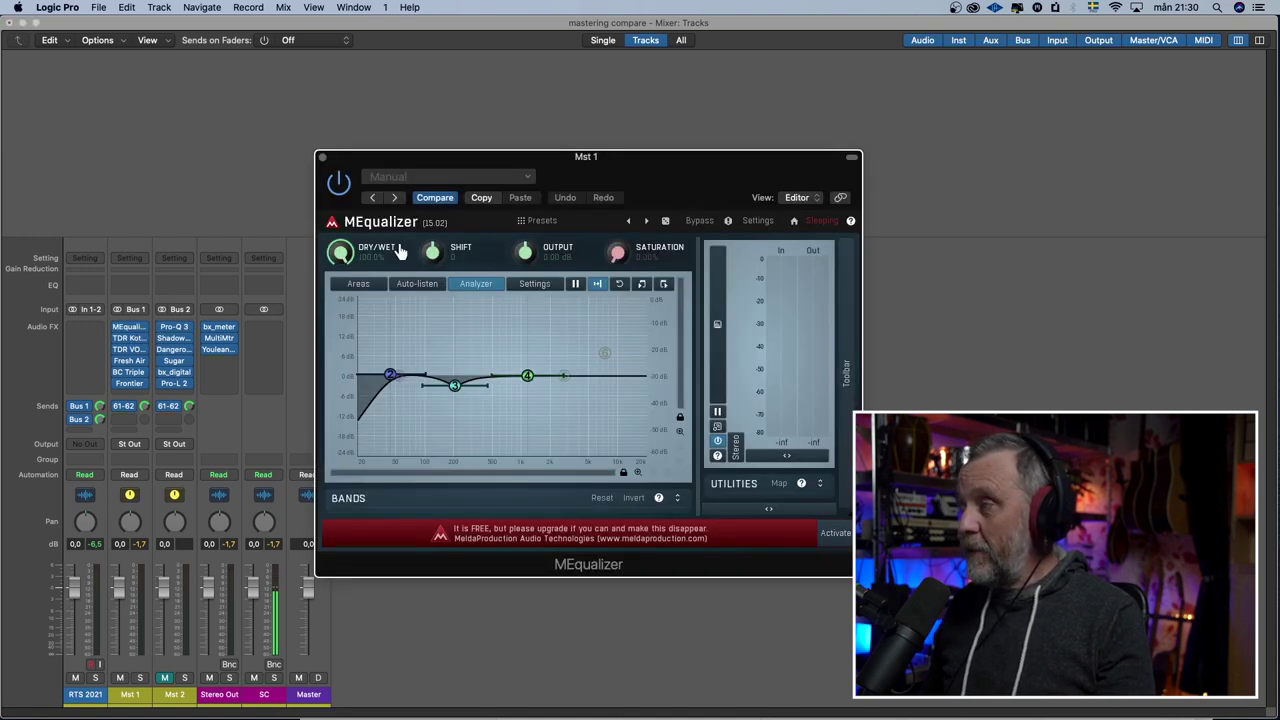
click(321, 158)
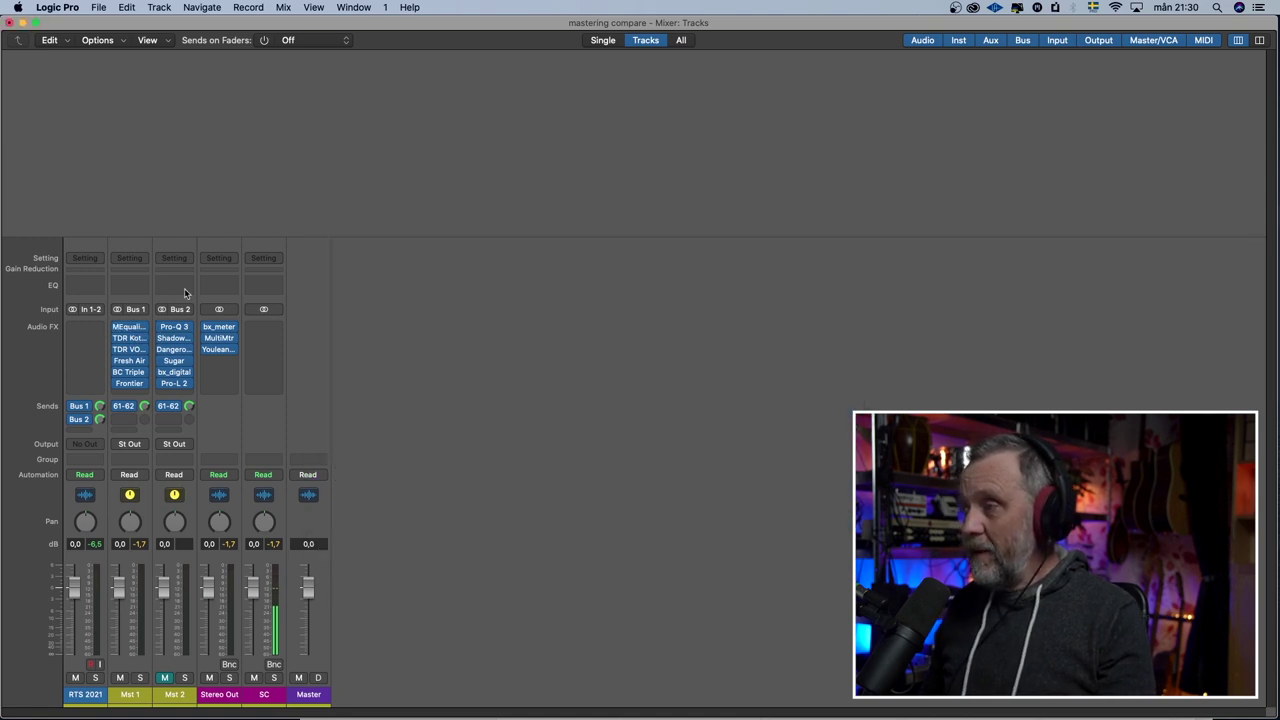
click(128, 338)
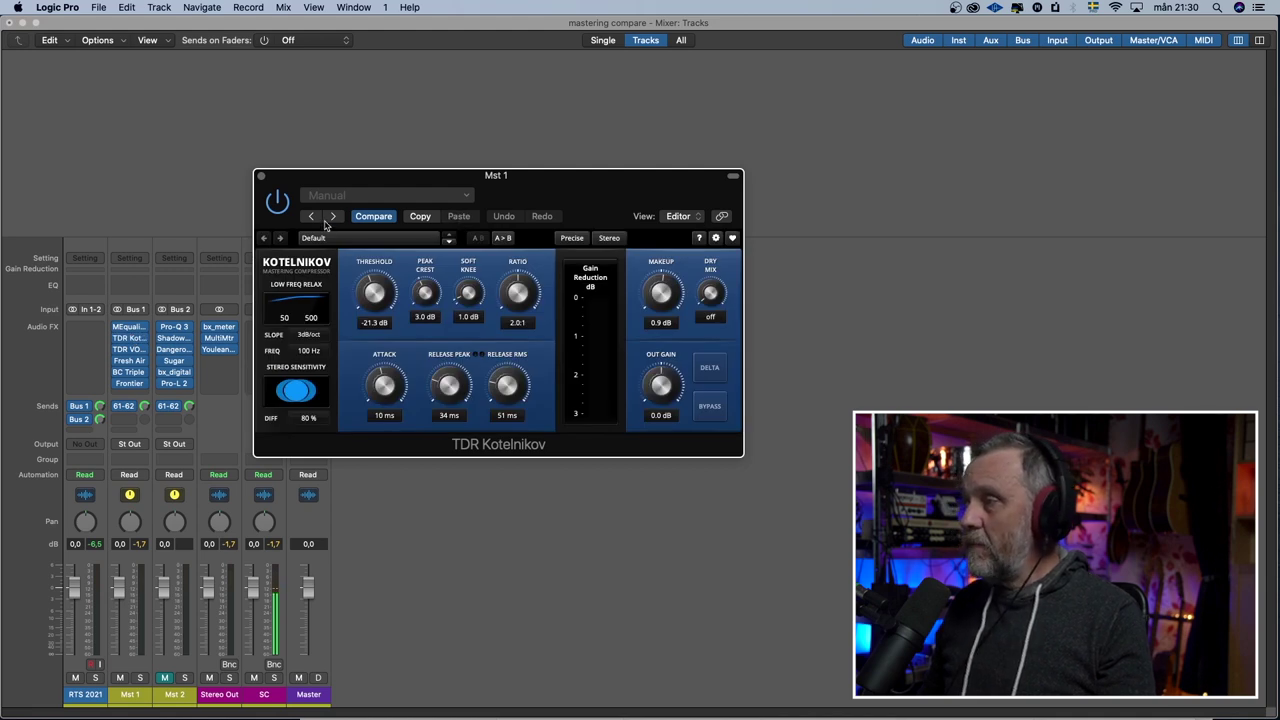
click(262, 176)
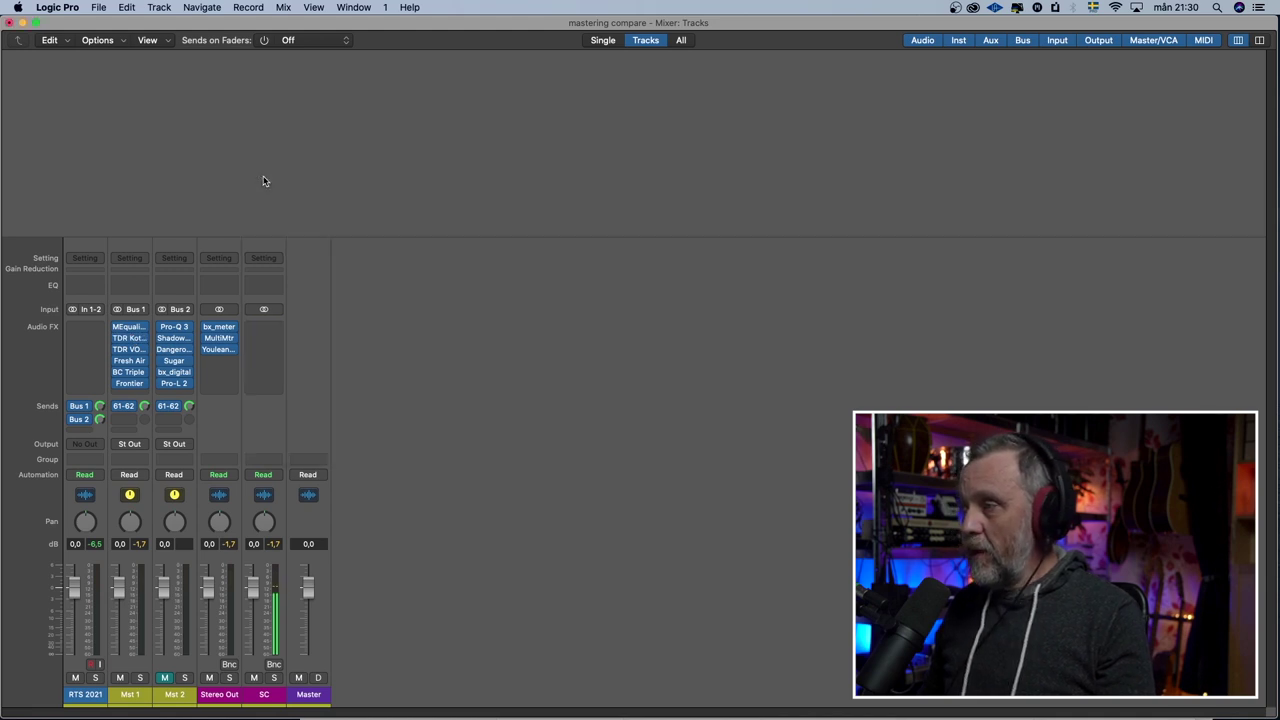
click(129, 349)
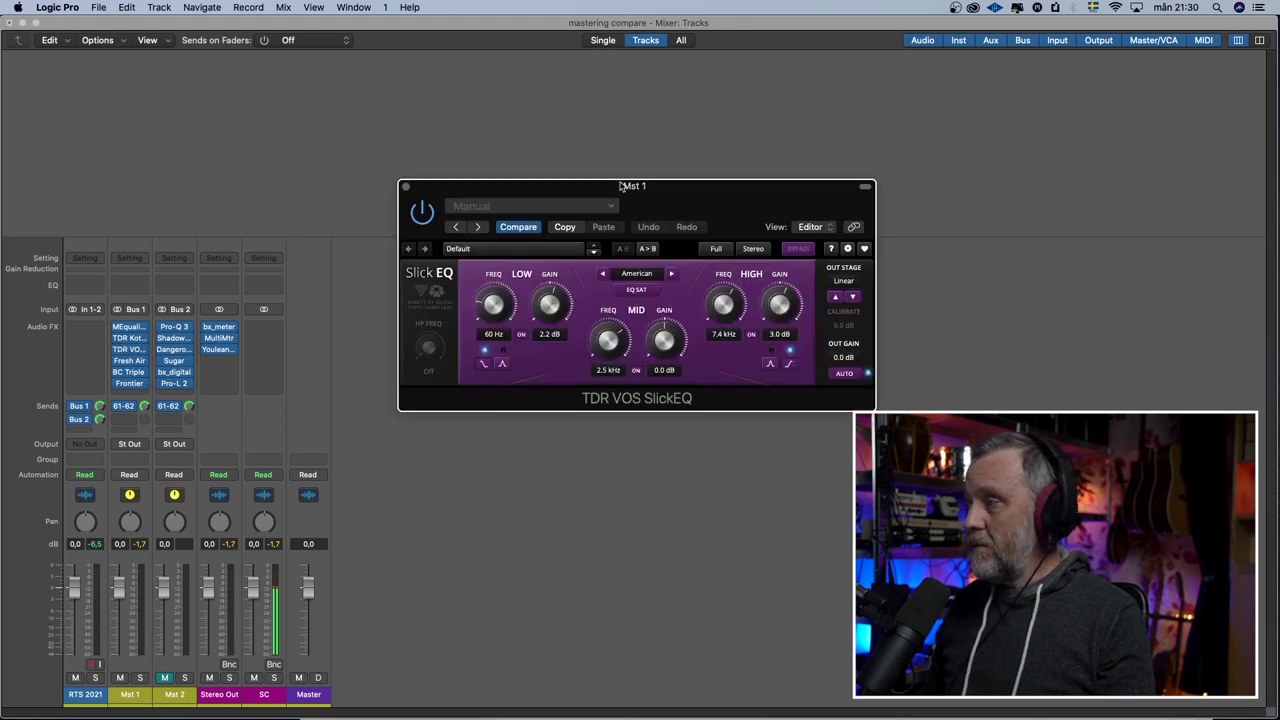
drag(621, 186, 464, 181)
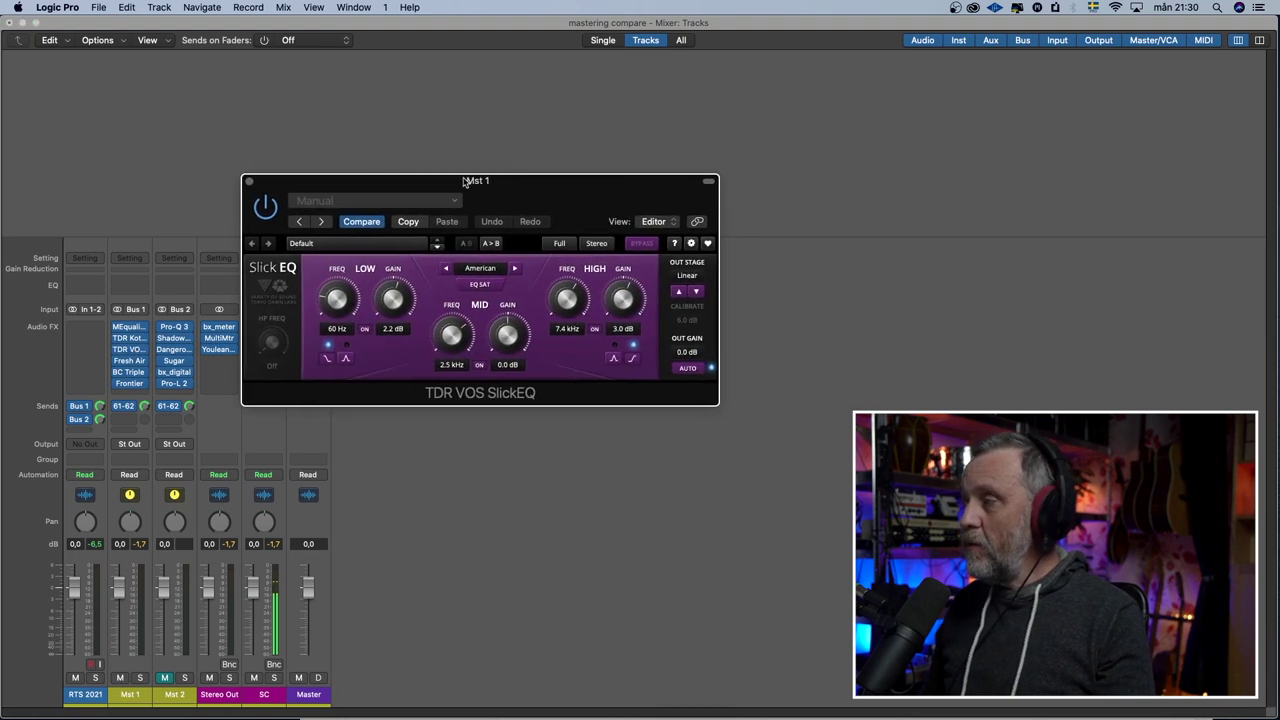
click(250, 181)
- Inspect Mst 1's Fresh Air, BC Triple EQ and Frontier (Pole Position preset) windows
click(130, 361)
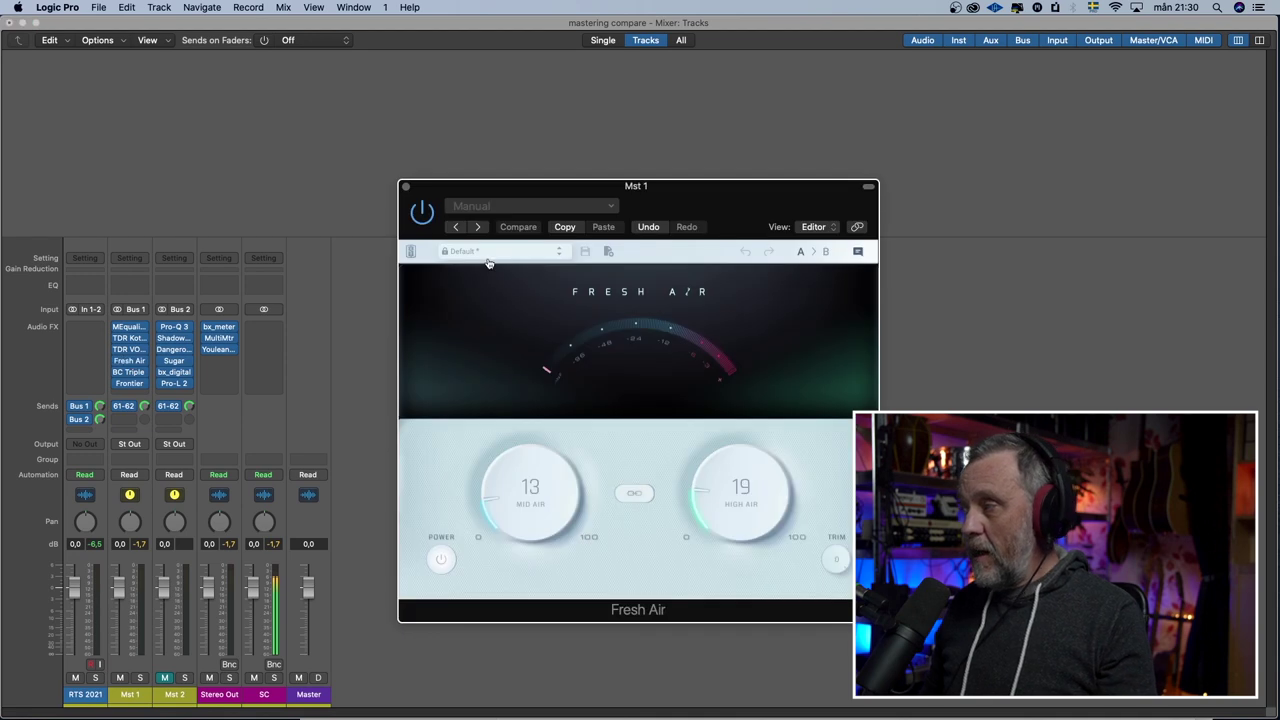
click(405, 187)
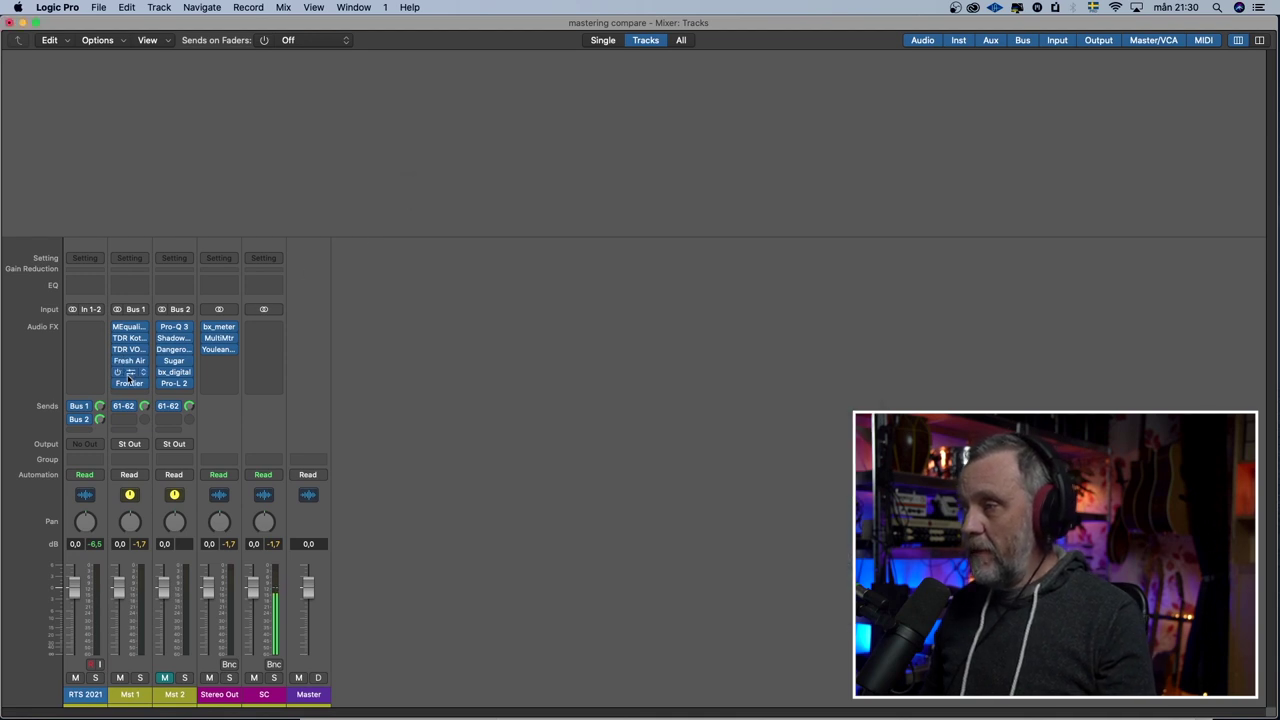
click(129, 373)
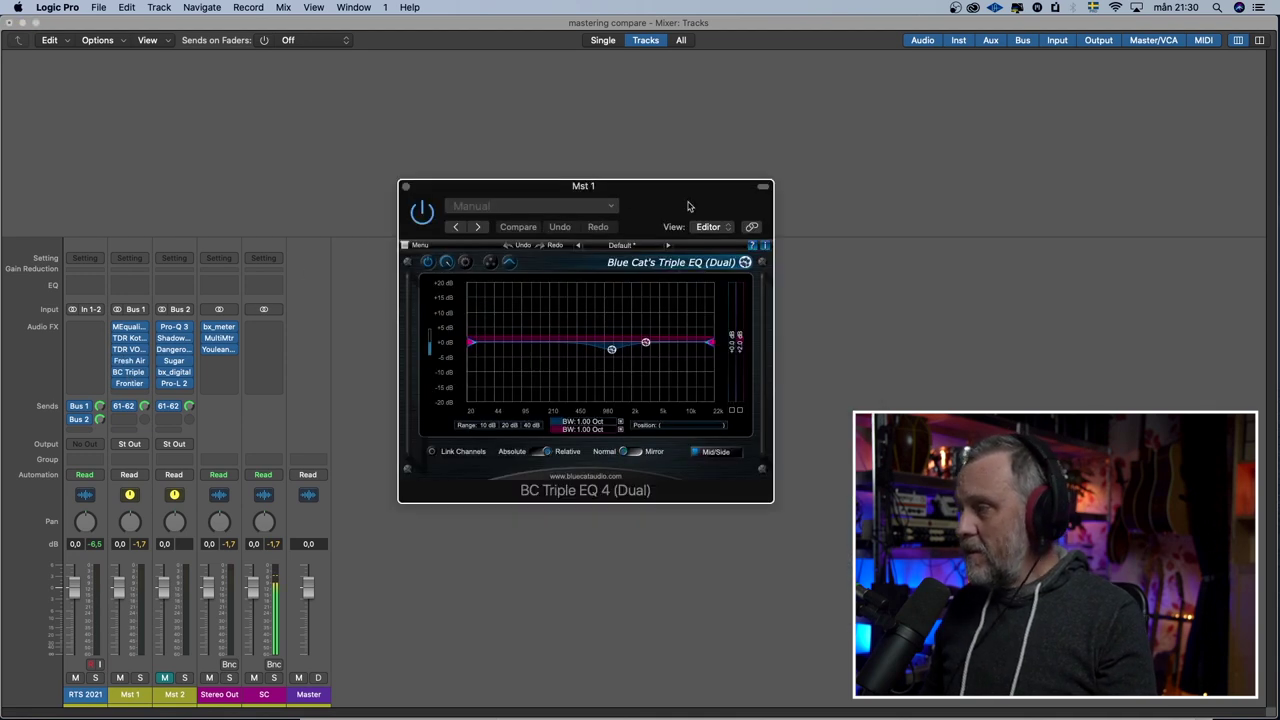
drag(682, 198, 529, 190)
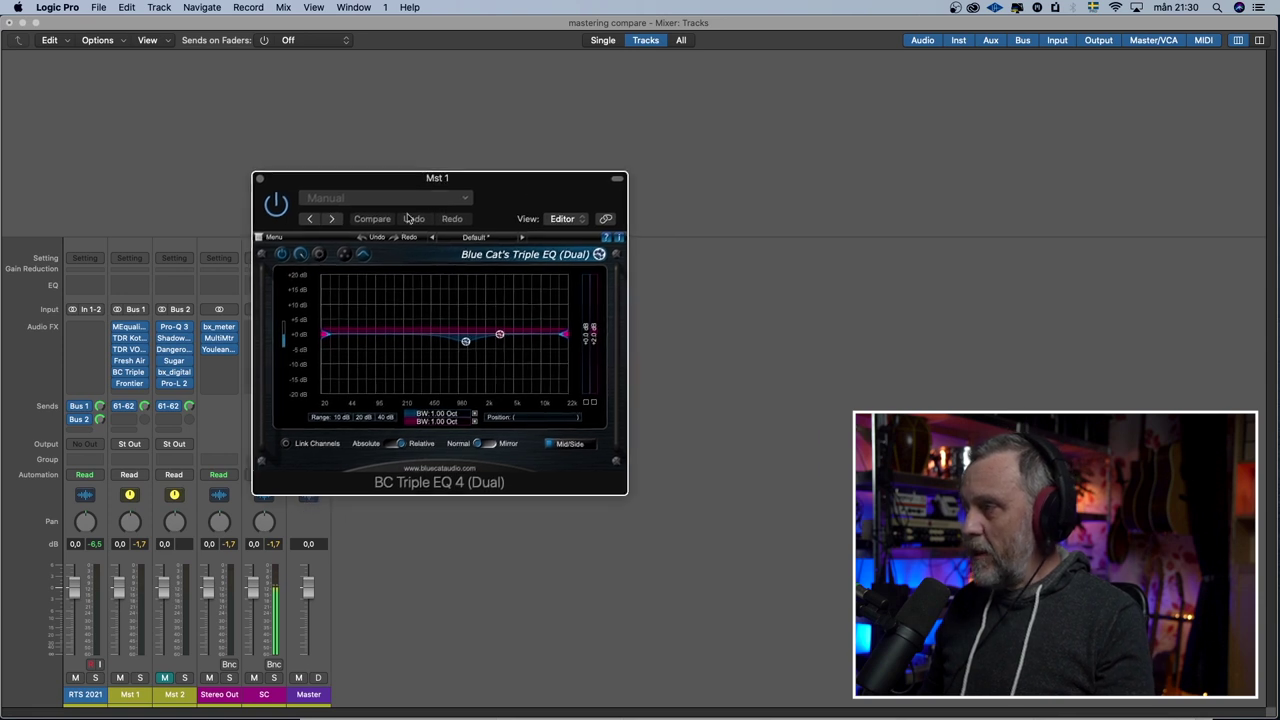
click(259, 179)
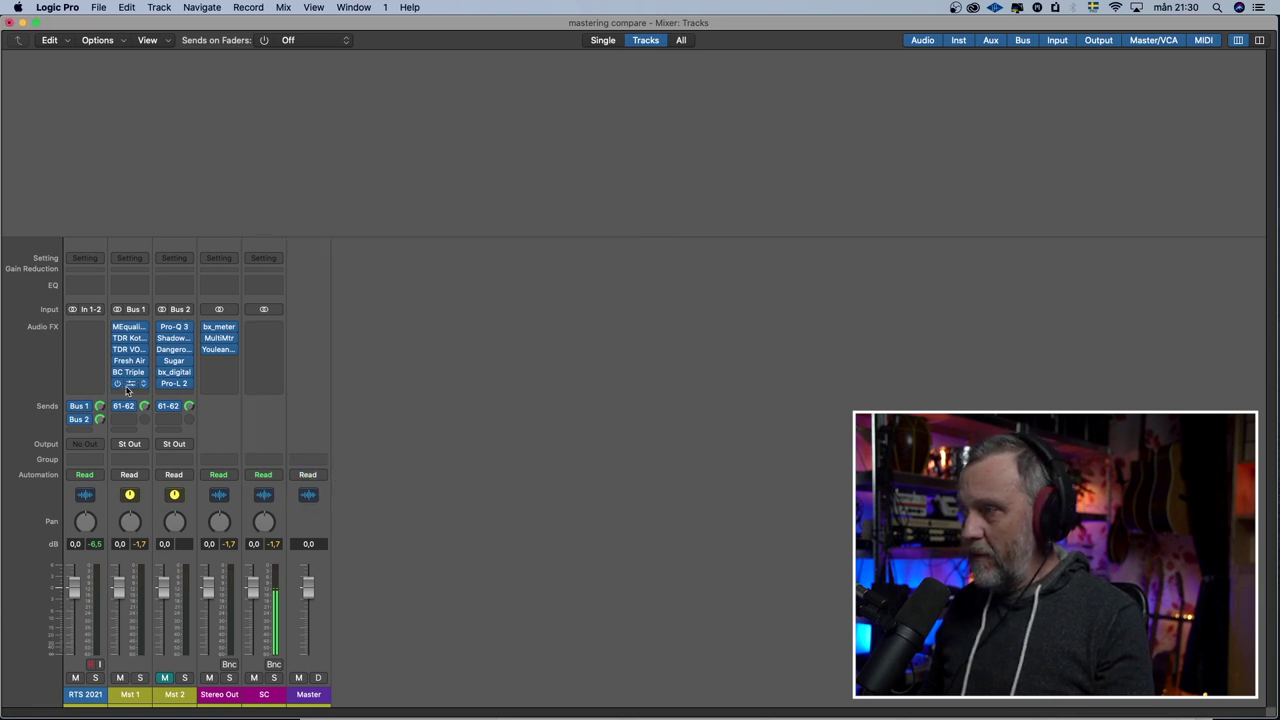
click(130, 384)
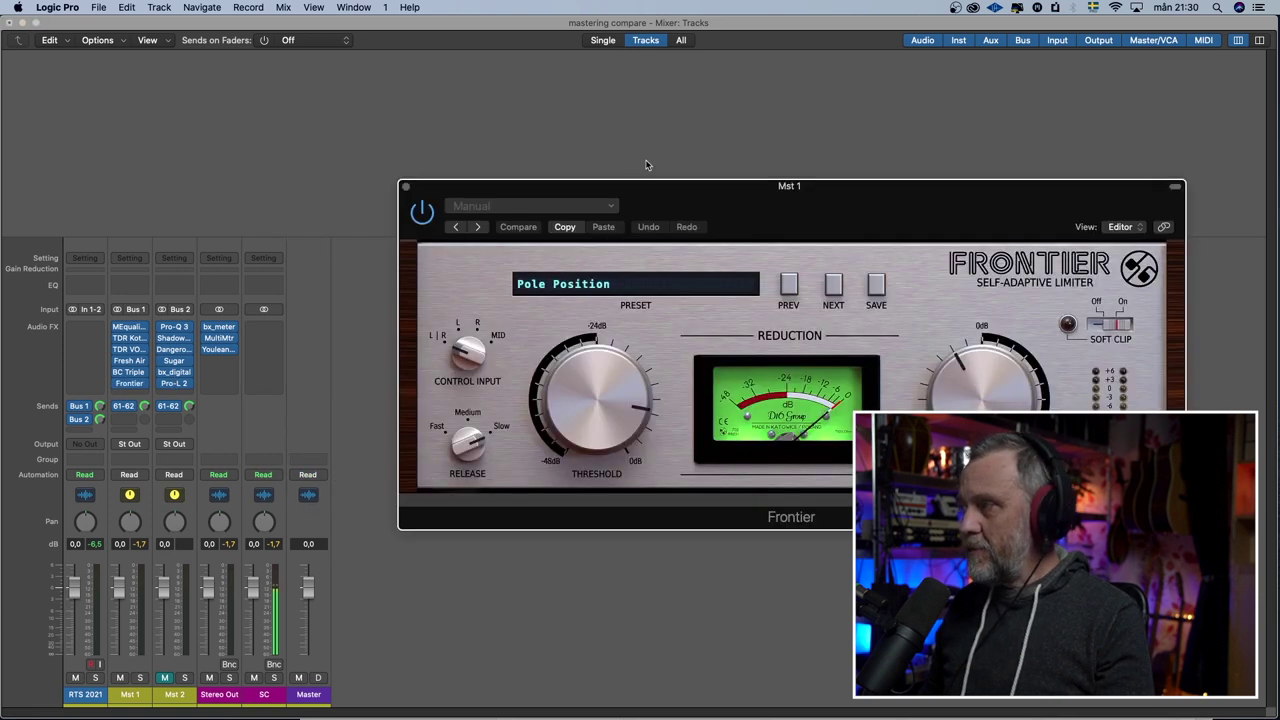
drag(672, 190, 385, 157)
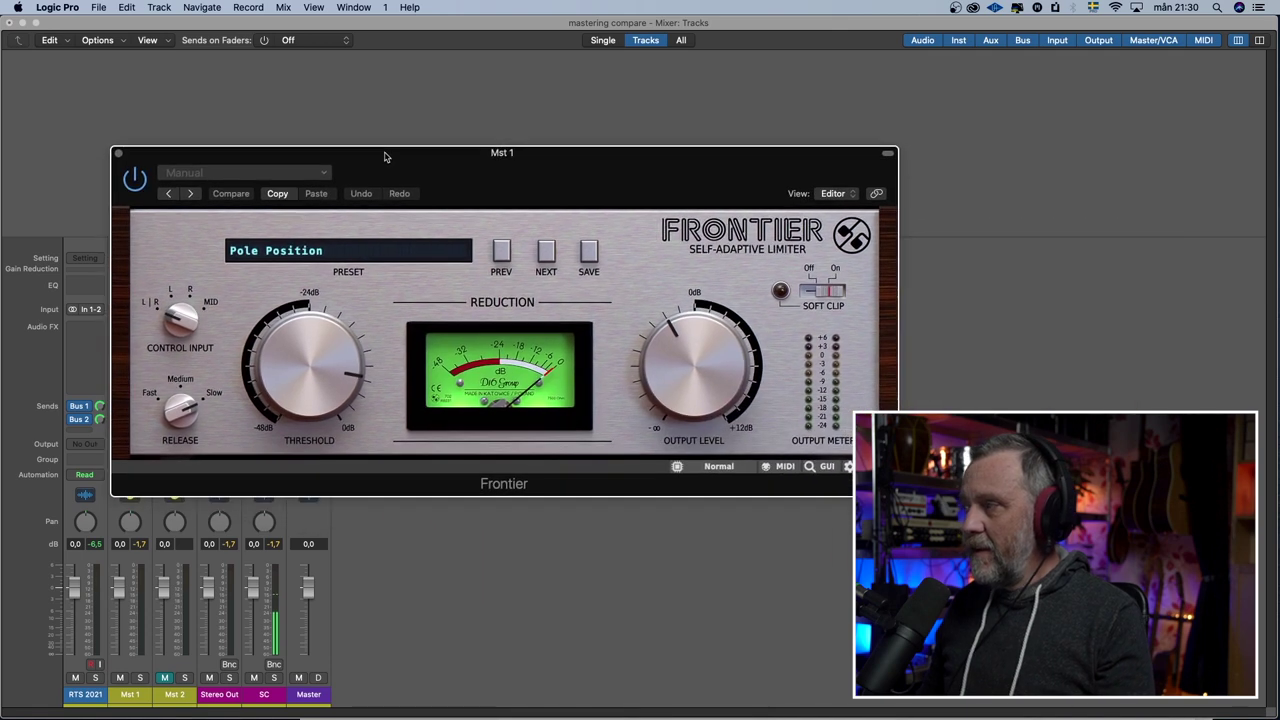
click(118, 154)
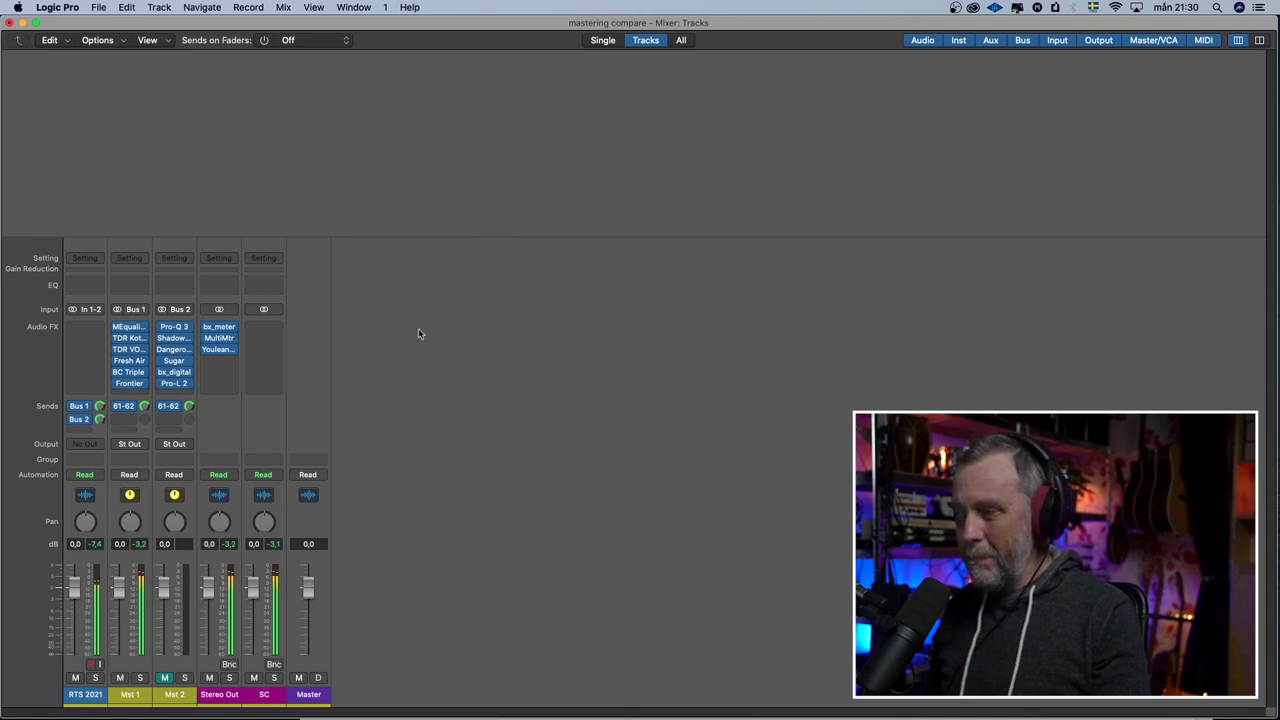
- Mute the Mst 1 bus and unmute Mst 2 to switch the A/B comparison
click(120, 678)
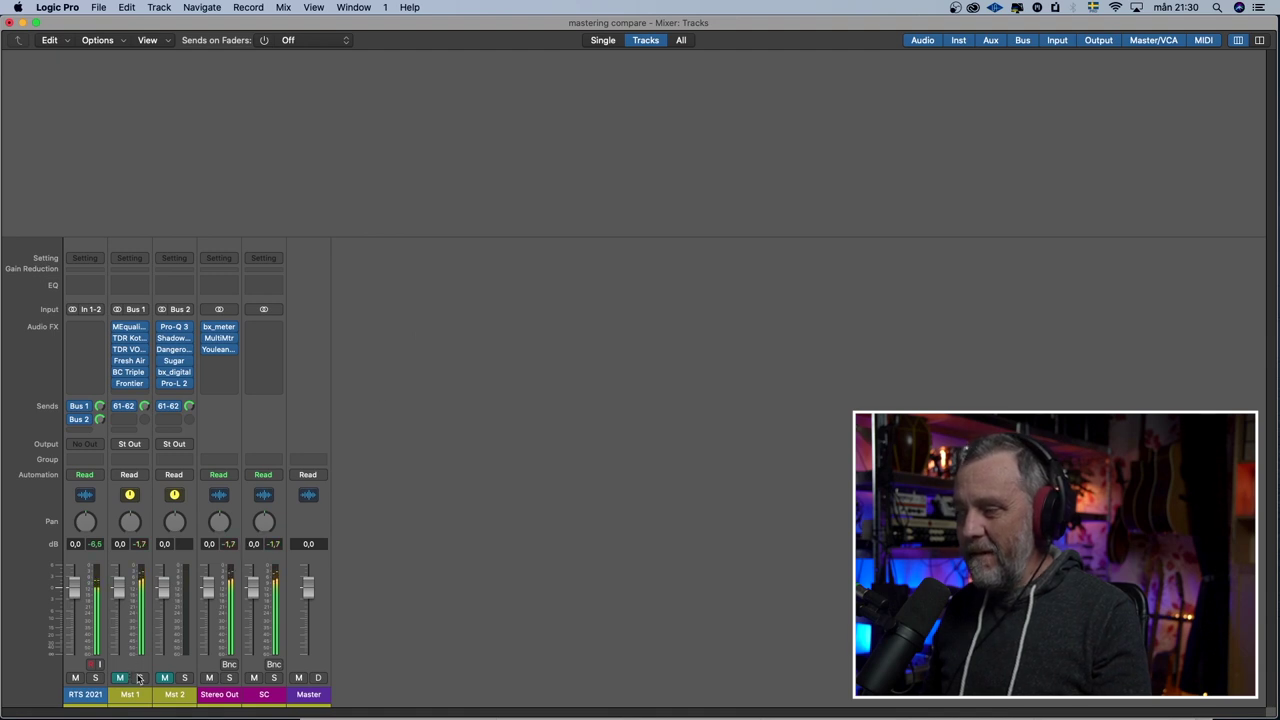
click(165, 678)
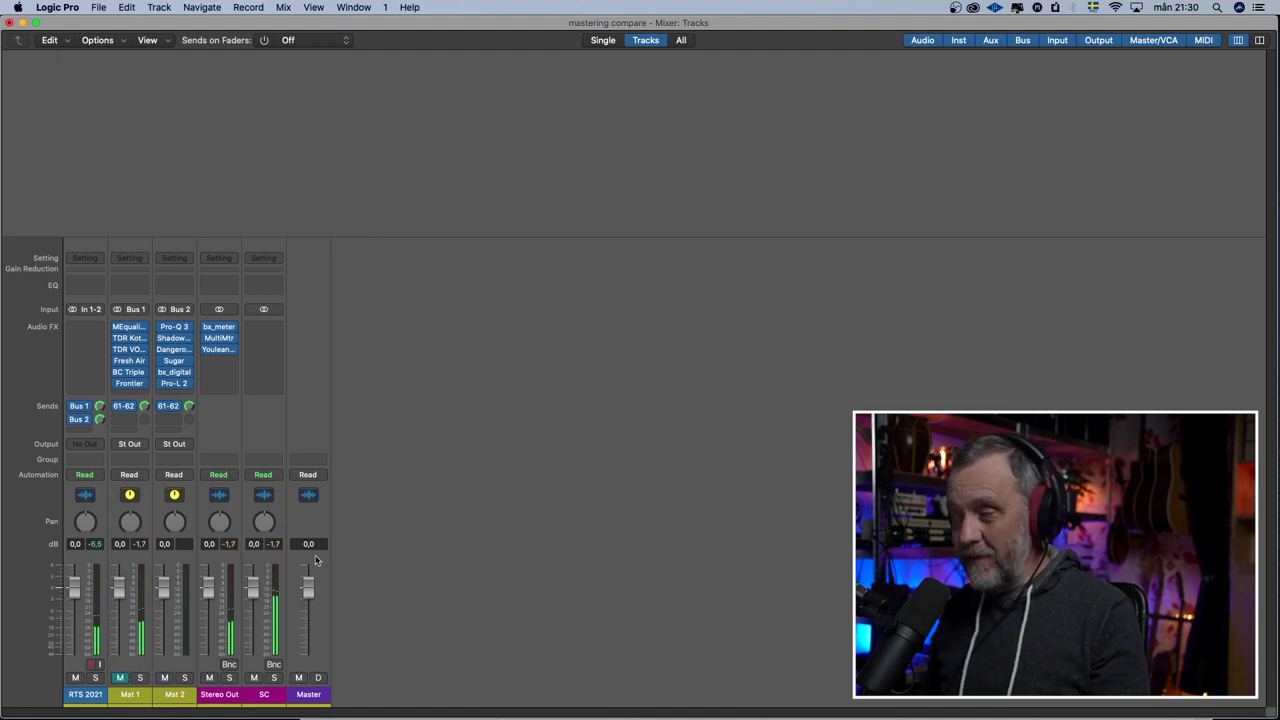